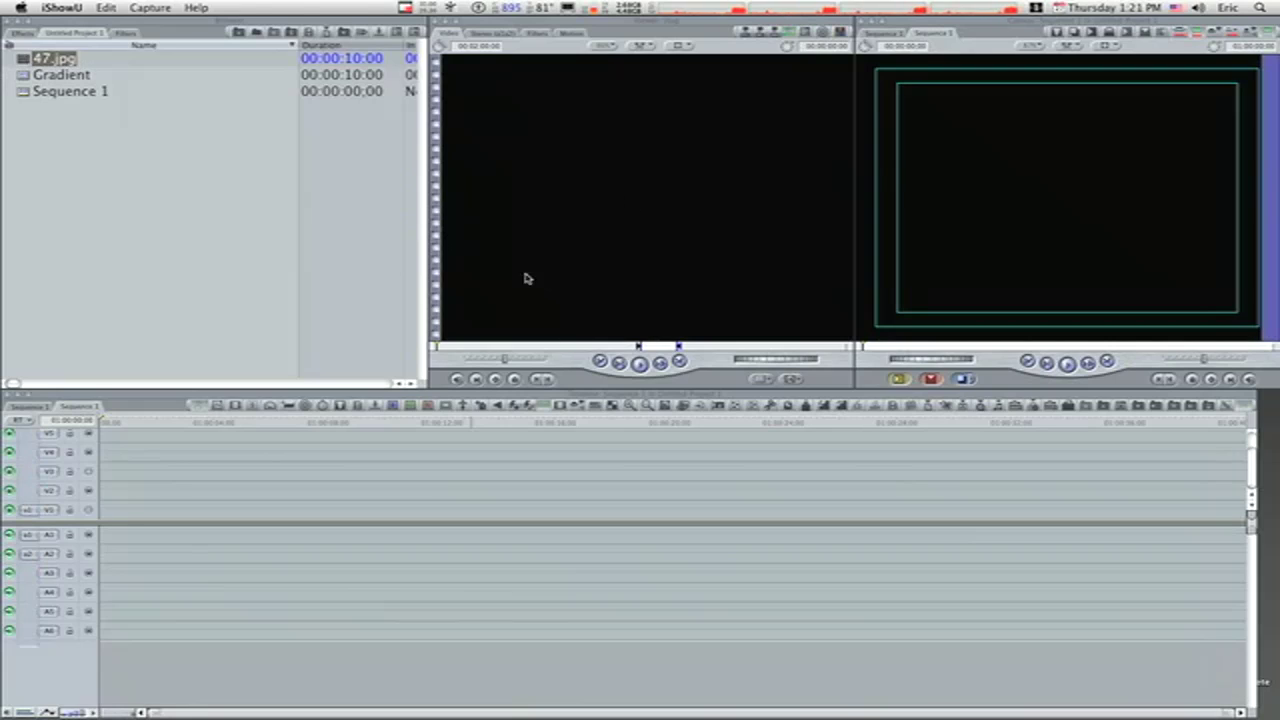
Switch the workspace to the saved custom window arrangement Layout 1
left_click(357, 274)
left_click(491, 7)
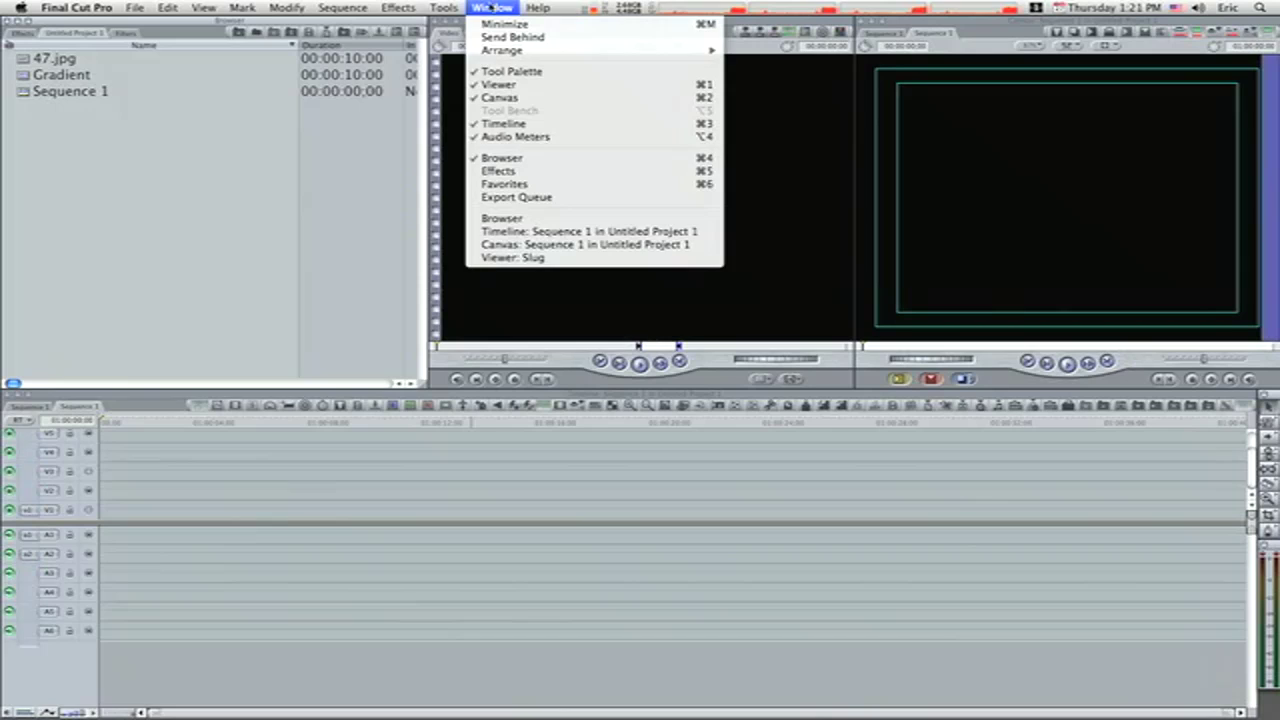
mouse_move(505, 50)
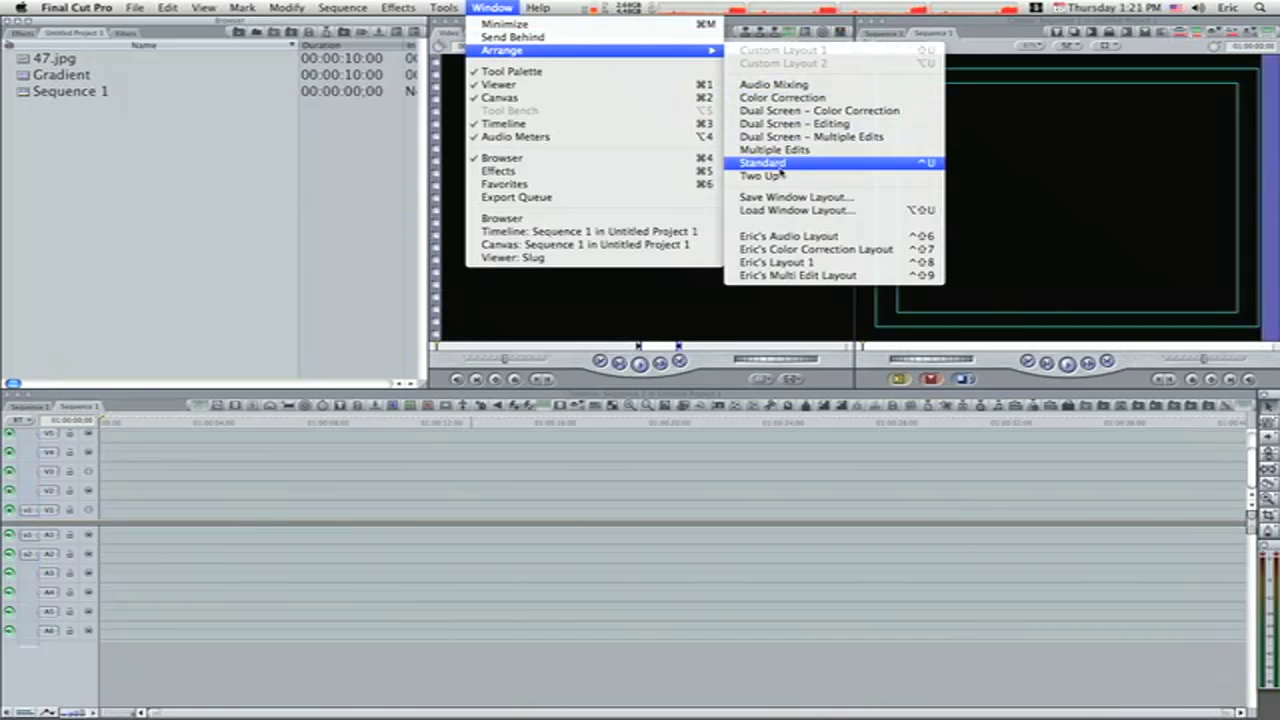
left_click(788, 262)
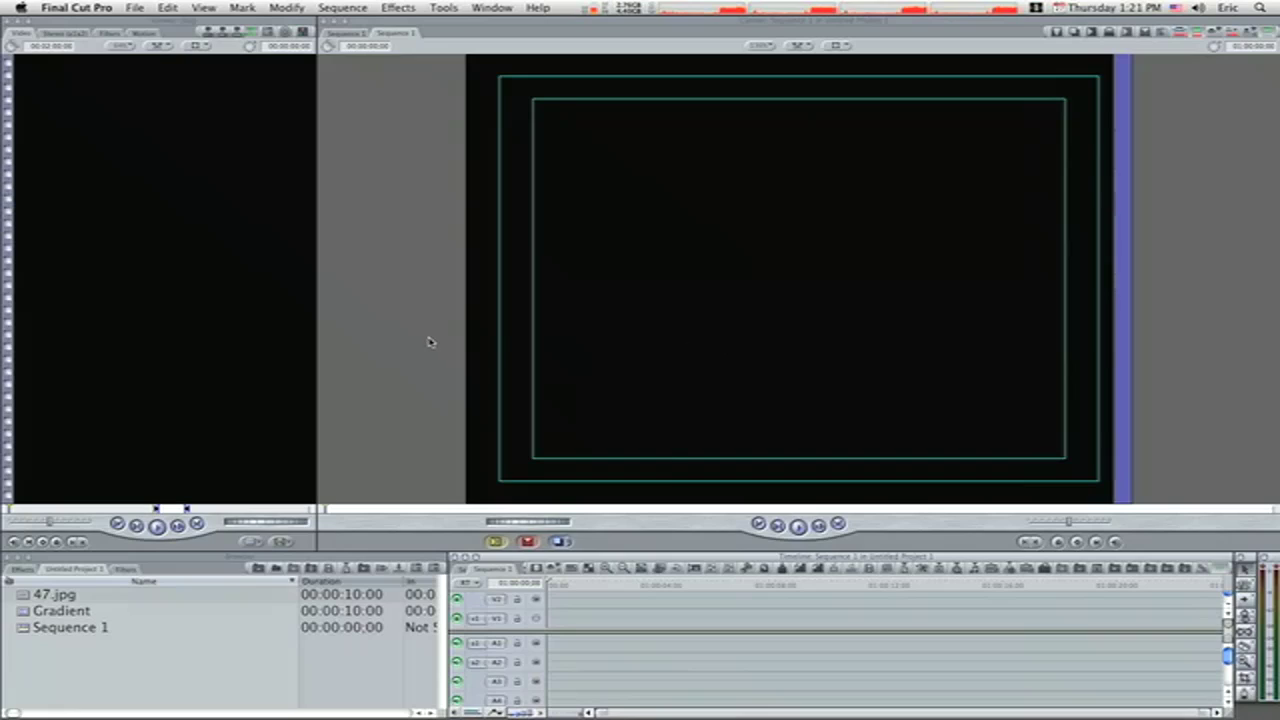
Add 47.jpg to video track V1 at the start of Sequence 1
left_click(40, 606)
left_click(36, 596)
left_click_drag(24, 596, 556, 621)
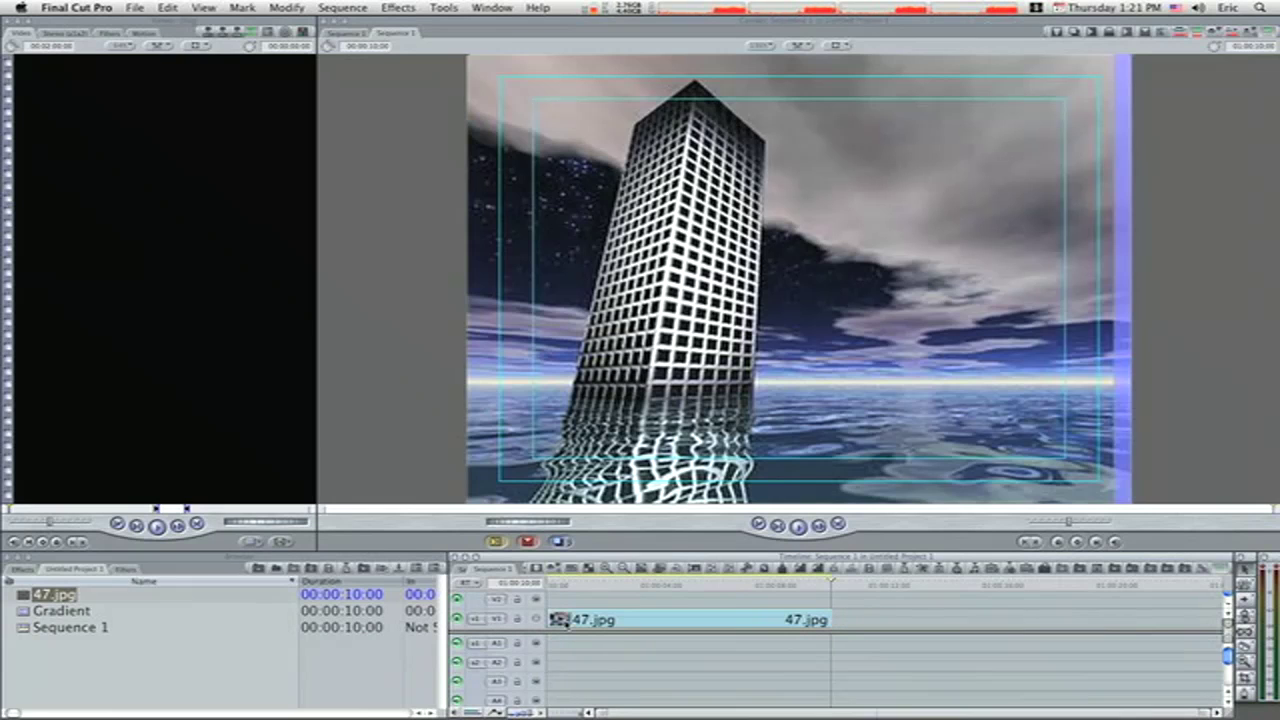
Place the playhead at about 01:00:03;10 within the 47.jpg clip and scale the clip down to about a third of the frame width
left_click(632, 585)
mouse_move(632, 582)
left_mouse_down()
mouse_move(606, 586)
mouse_move(643, 605)
left_mouse_up()
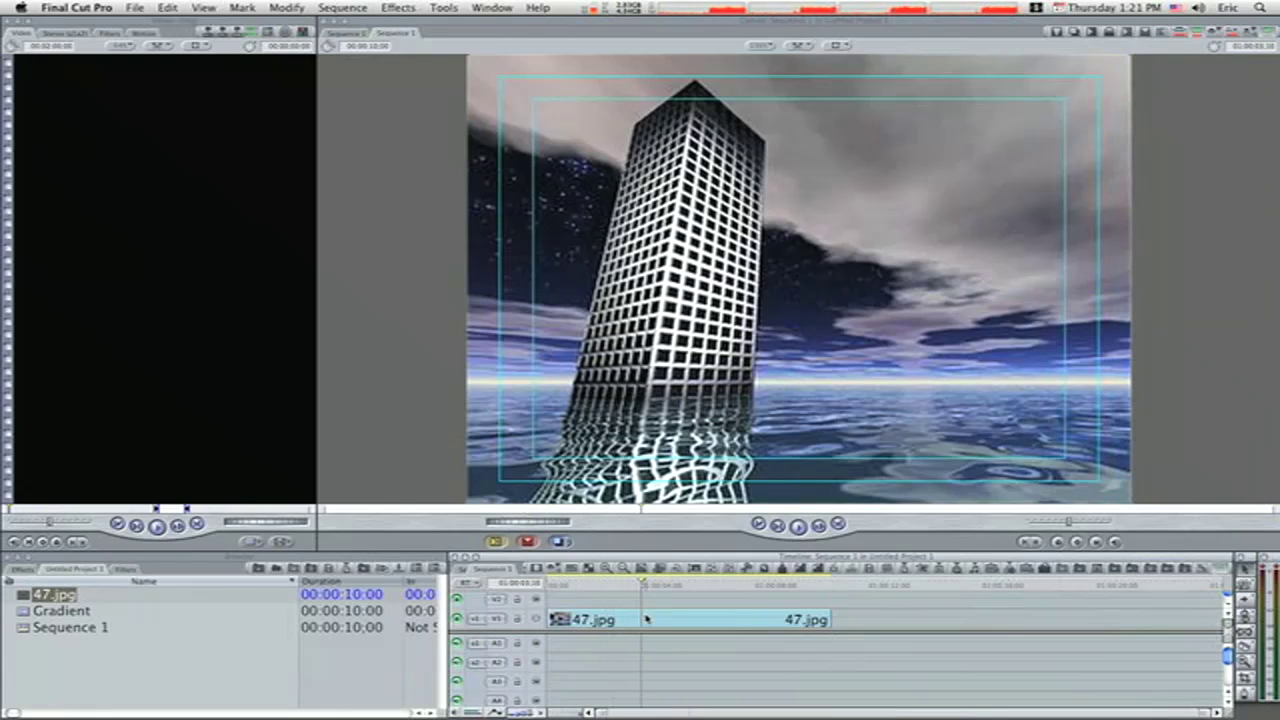
double_click(648, 619)
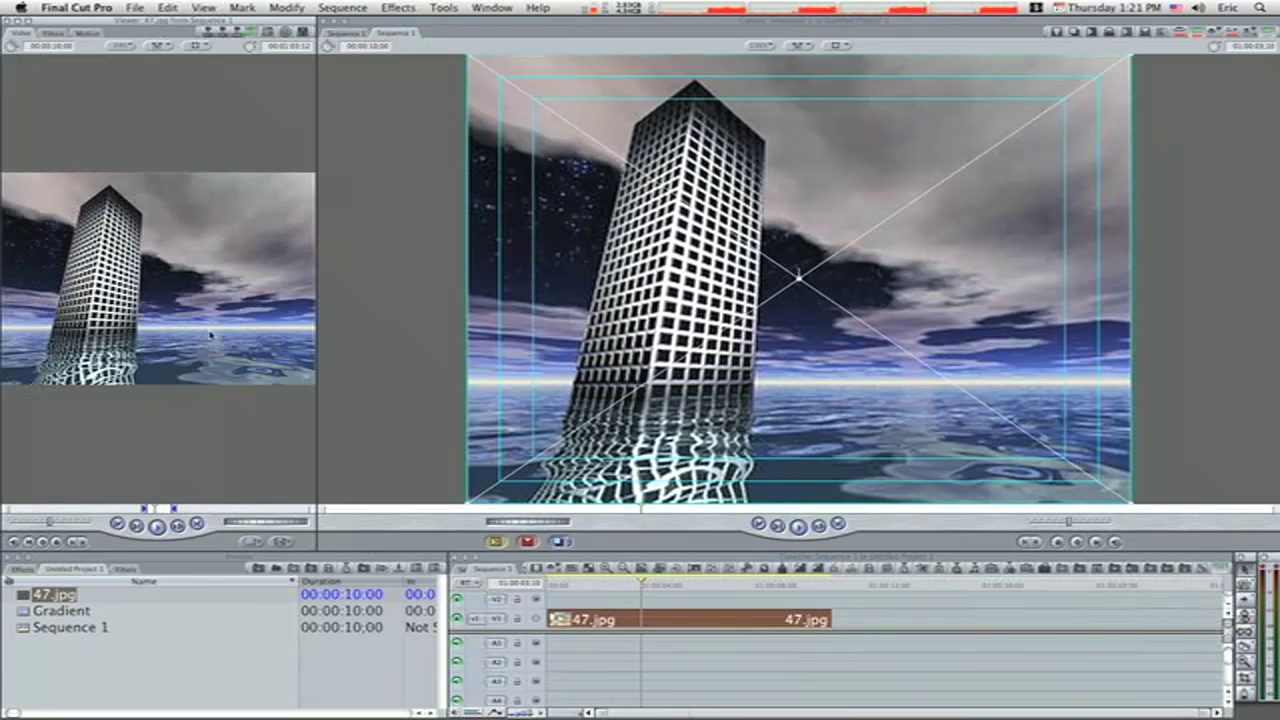
left_click(64, 35)
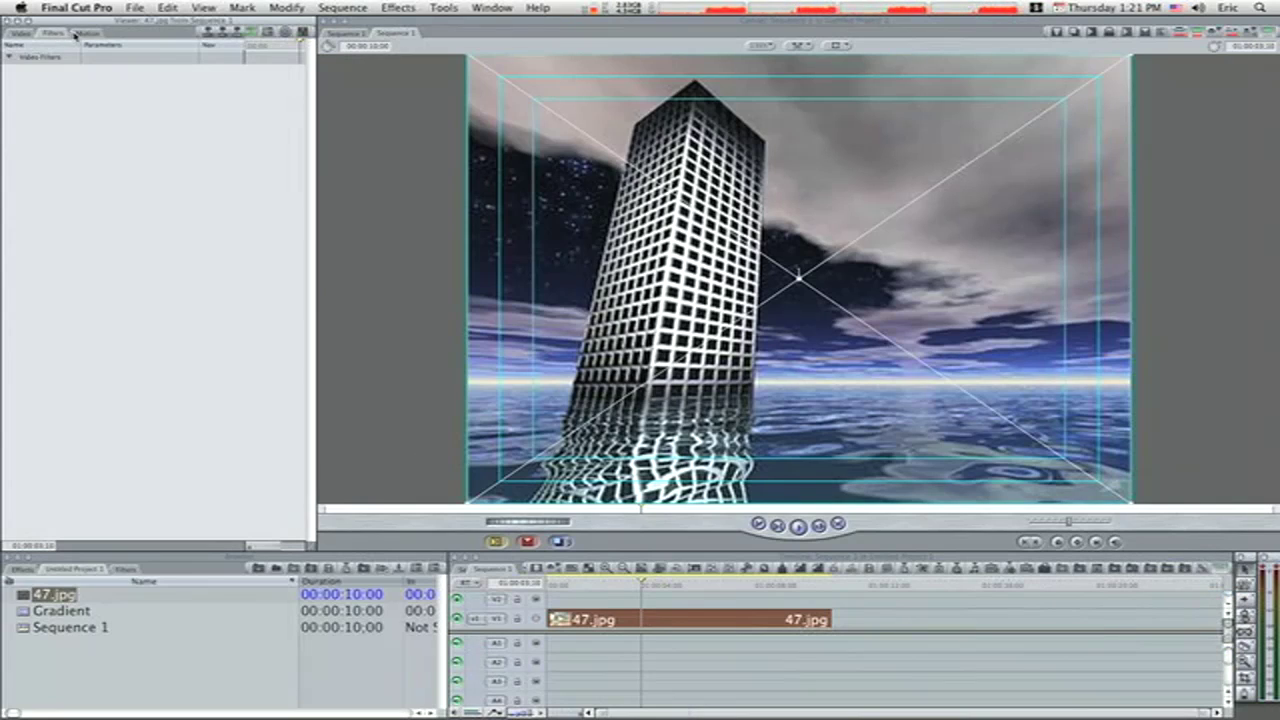
left_click(76, 34)
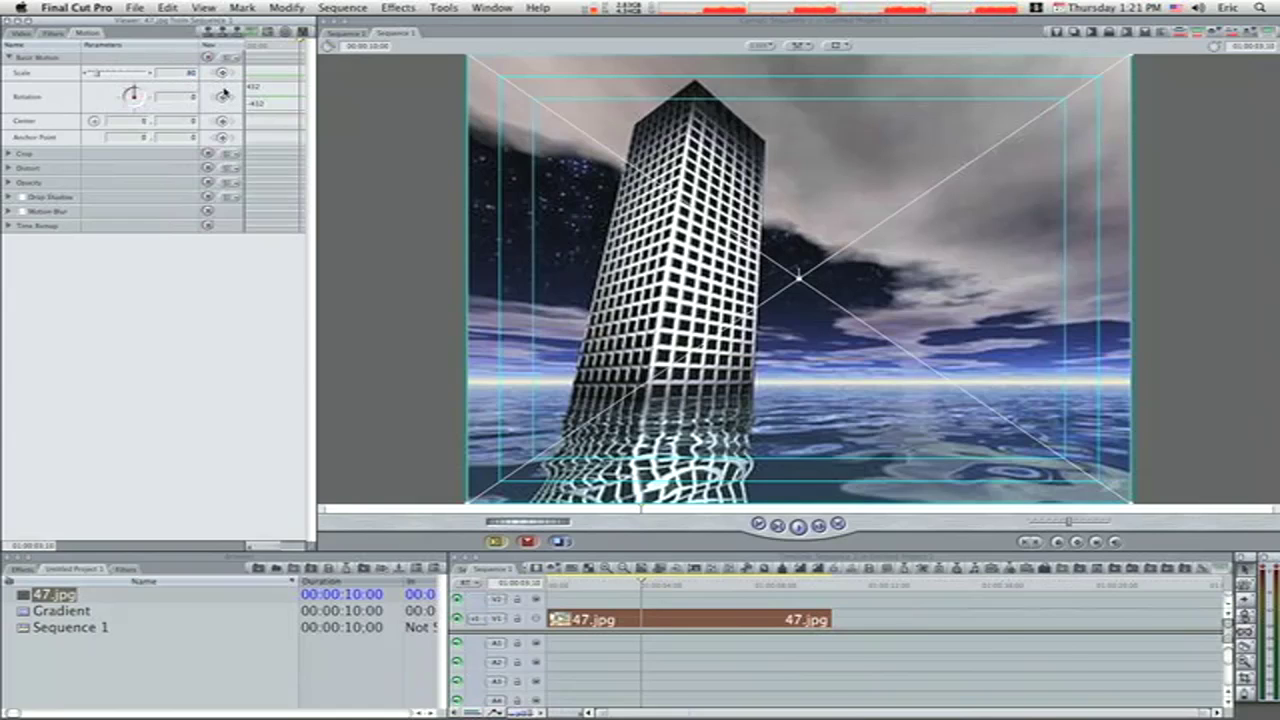
key("Return")
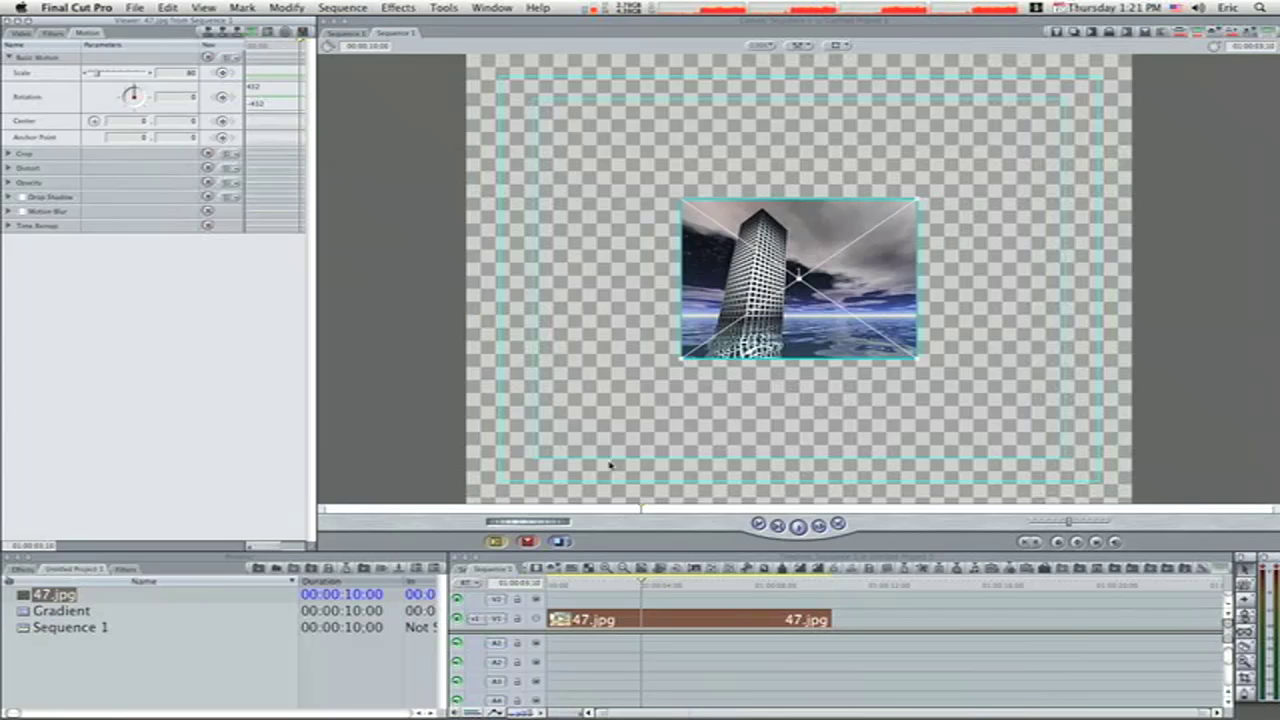
Duplicate the 47.jpg clip onto track V2 directly above the original, keeping the same start time
left_click(598, 609)
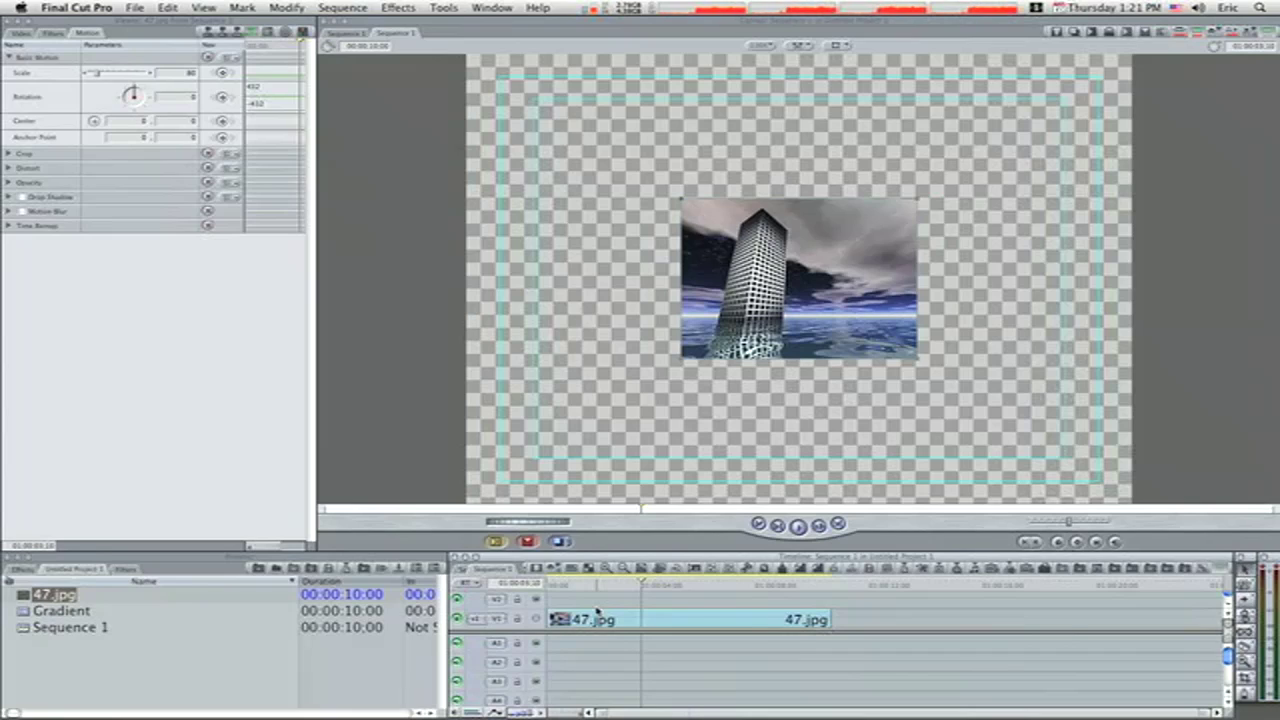
left_click(595, 619)
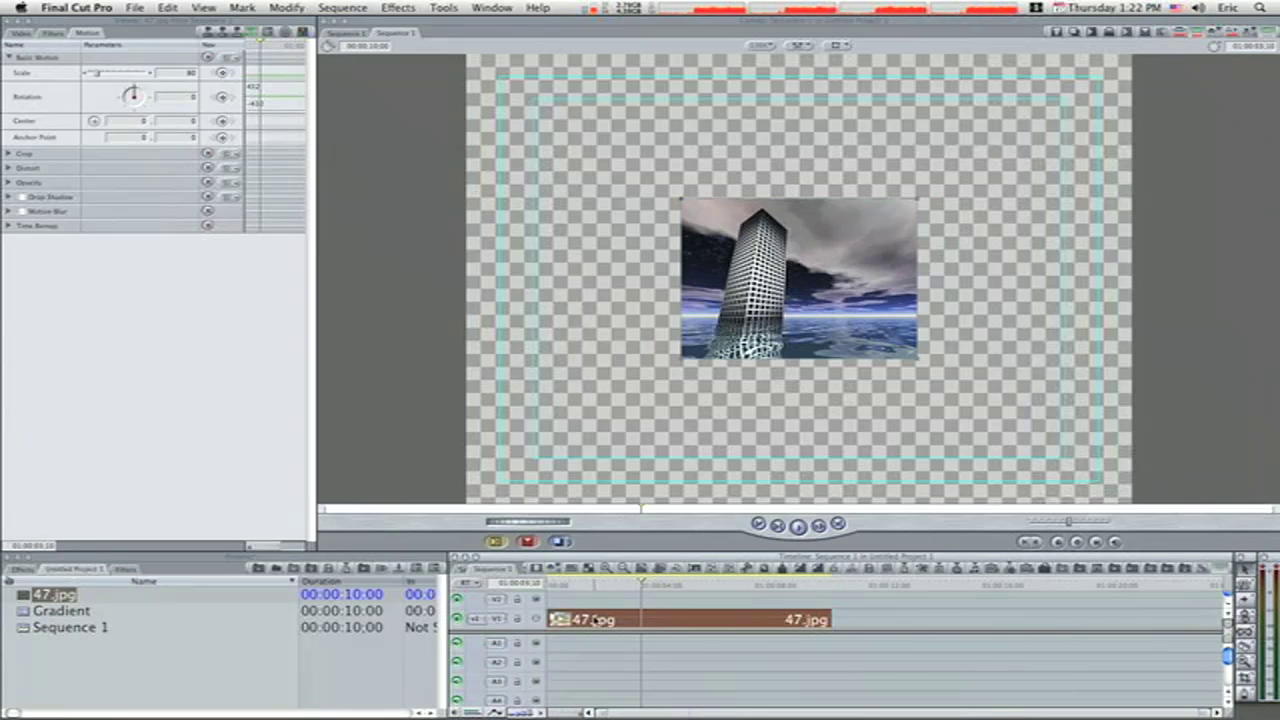
left_click_drag(595, 620, 595, 605)
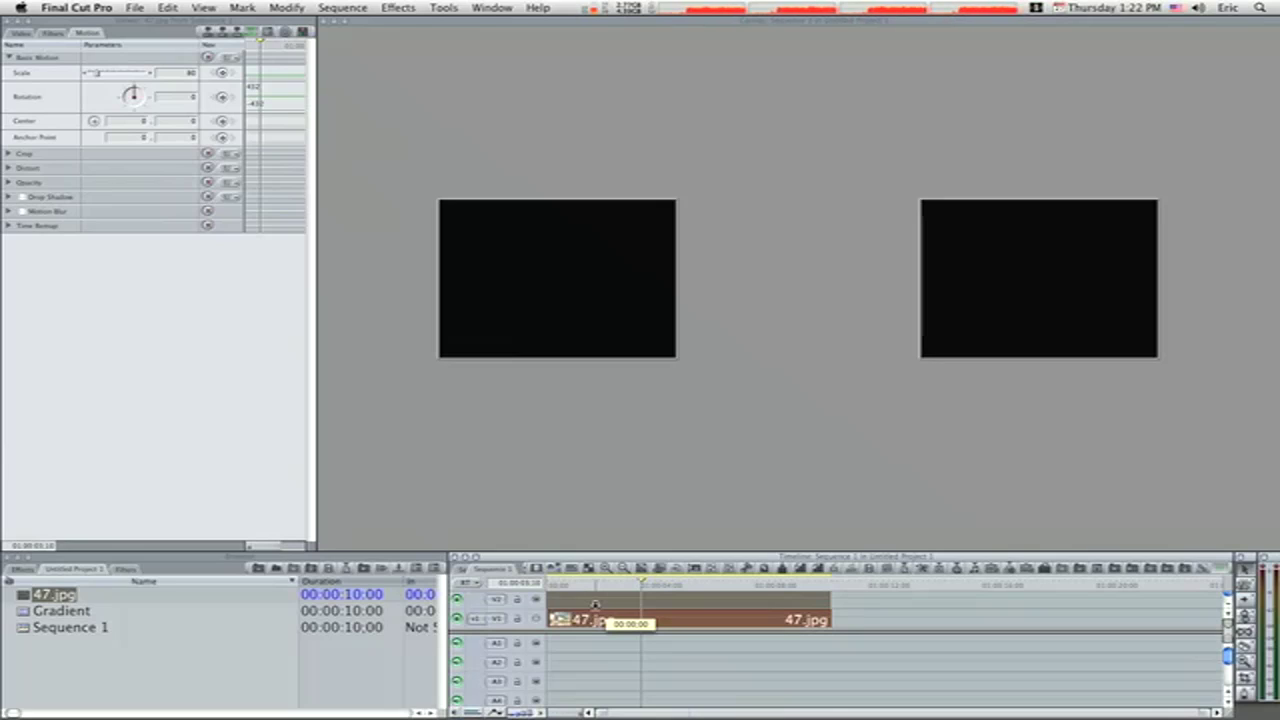
left_click_drag(595, 605, 596, 608)
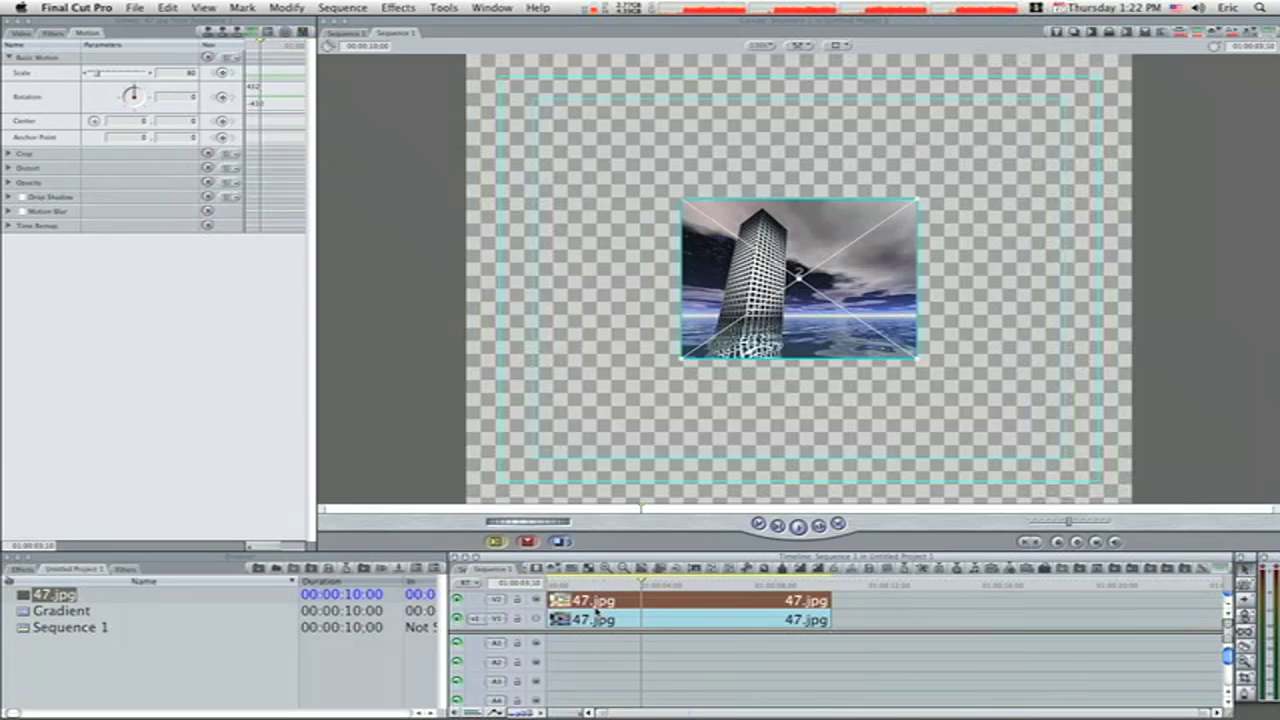
Enlarge the timeline's video track area and move both 47.jpg clips up one track to V2 and V3
left_click_drag(738, 642, 743, 668)
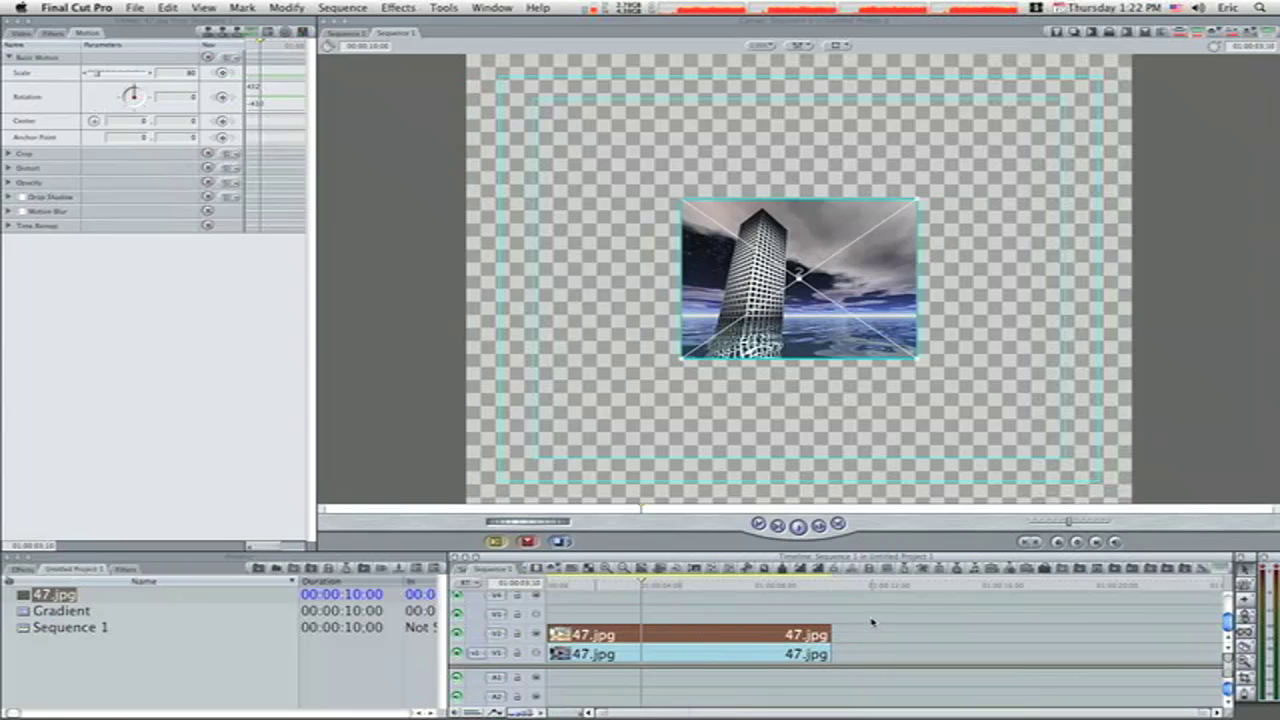
left_click_drag(858, 615, 832, 652)
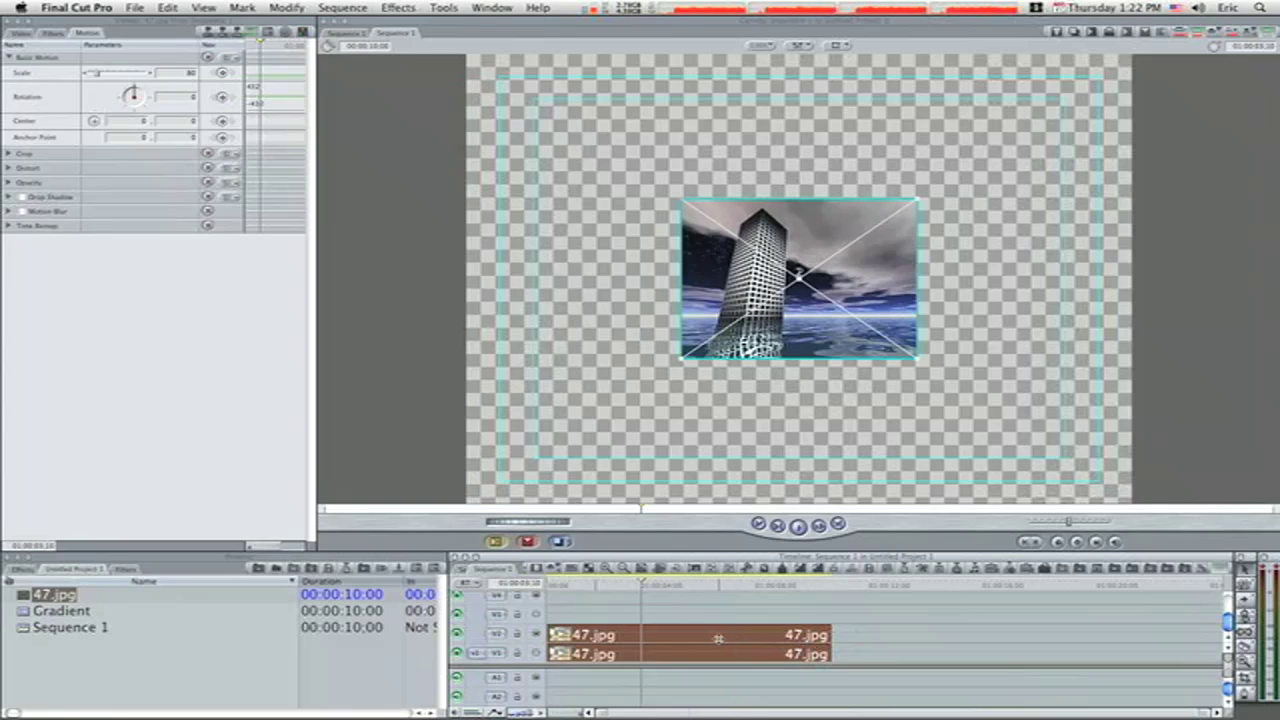
left_click_drag(718, 638, 714, 616)
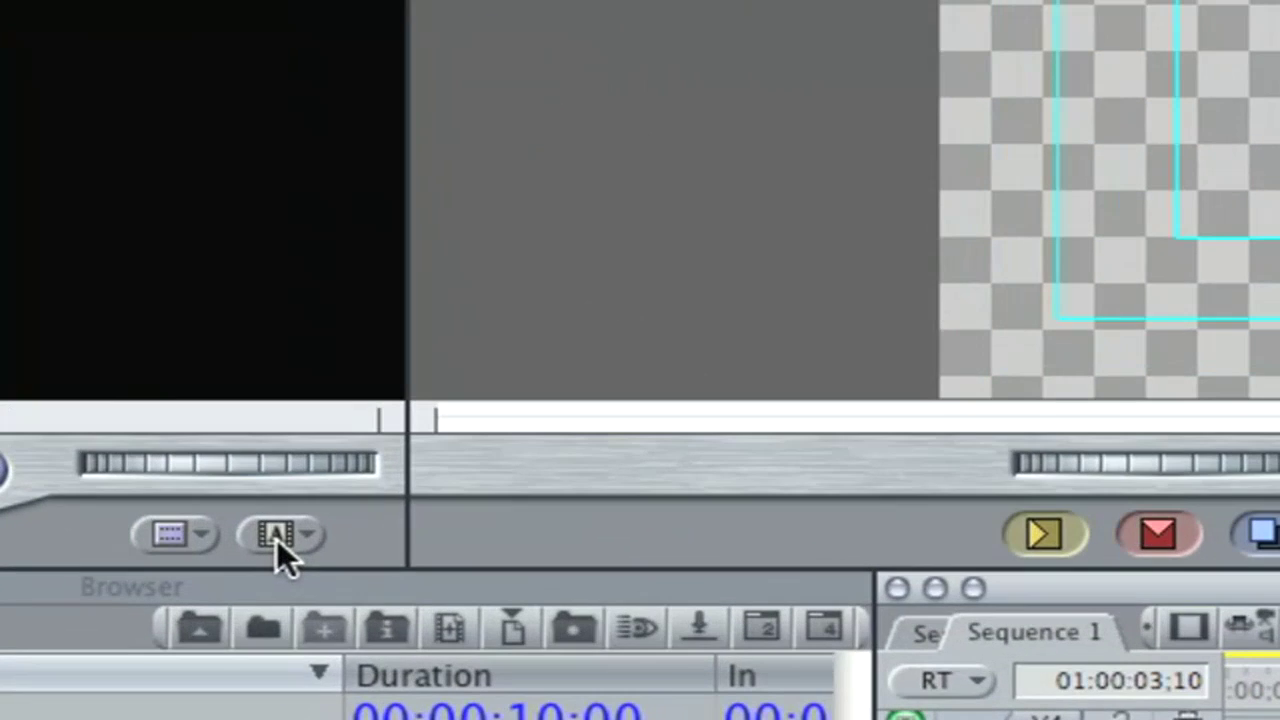
Create a Gradient from the Render generators and set its gradient type to Horizontal from bottom to top
left_click(277, 539)
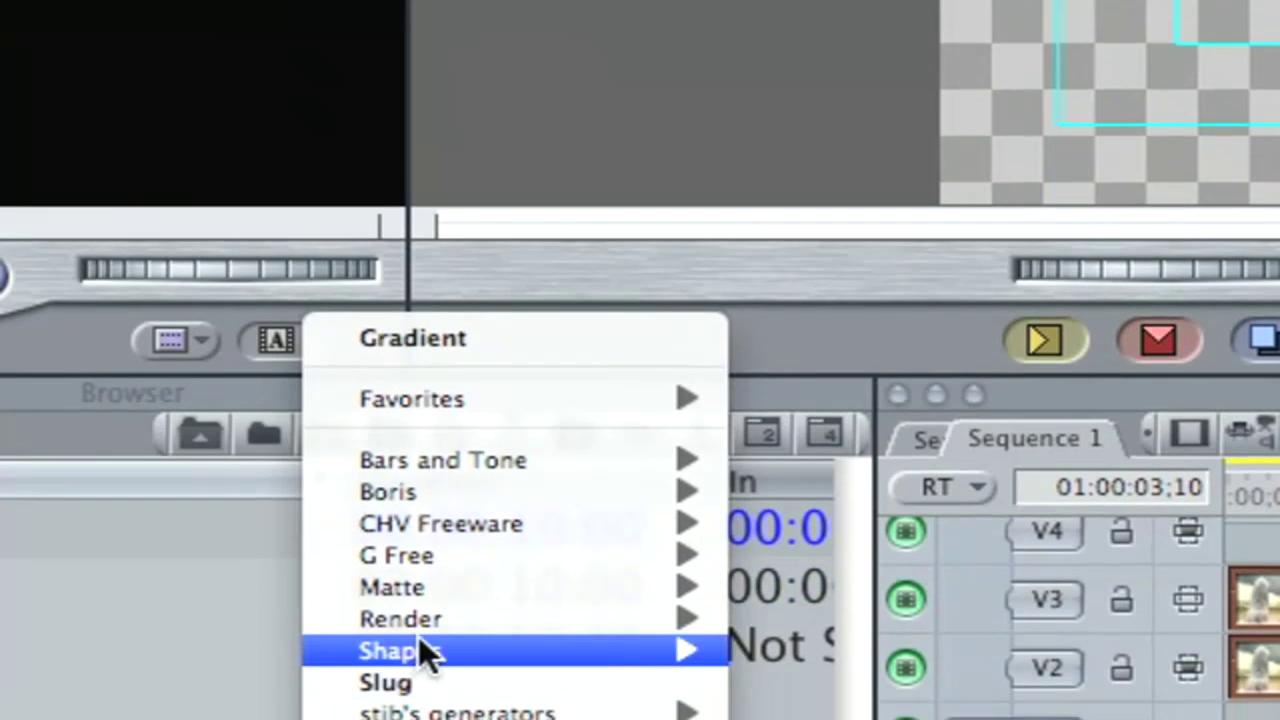
mouse_move(418, 708)
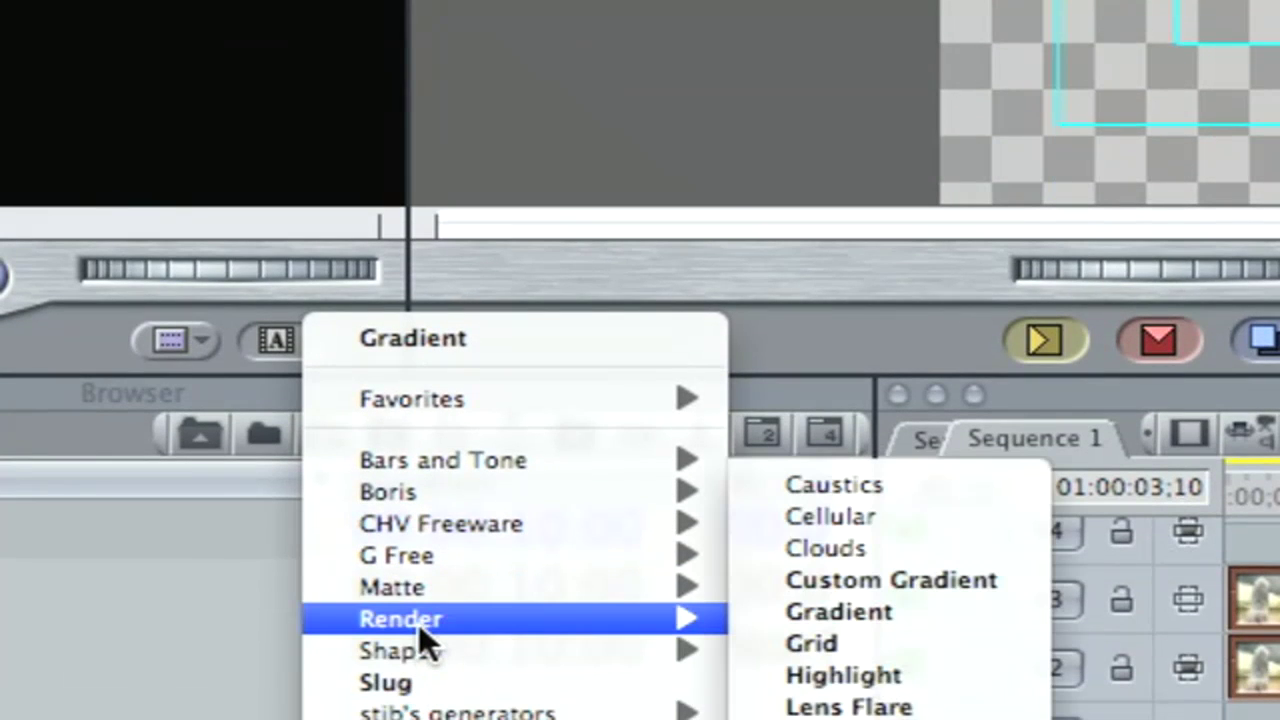
left_click(809, 611)
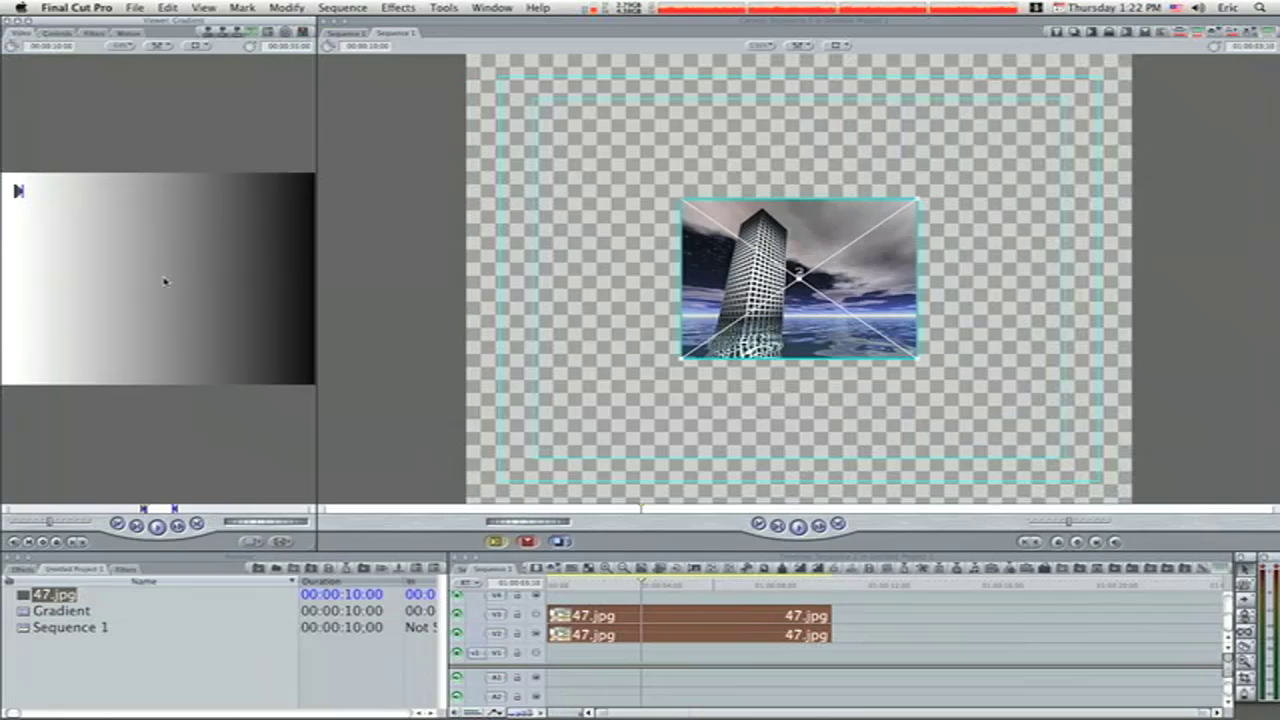
left_click(108, 36)
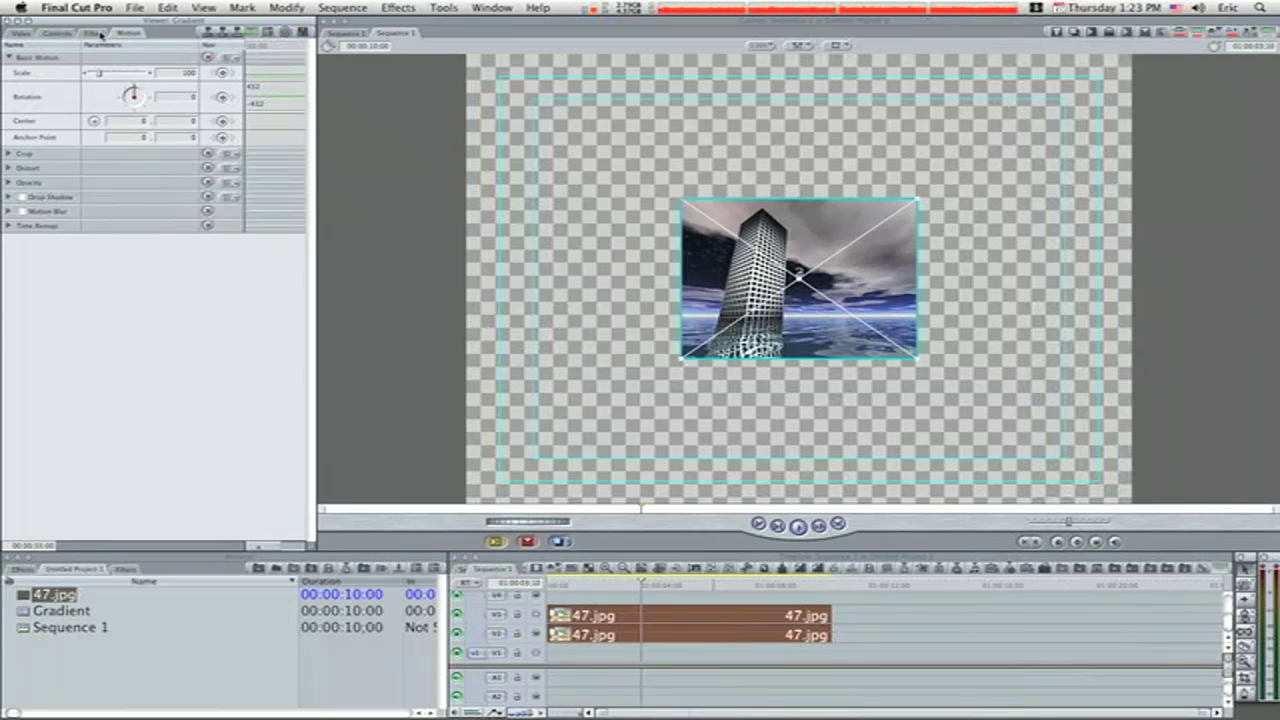
left_click(77, 34)
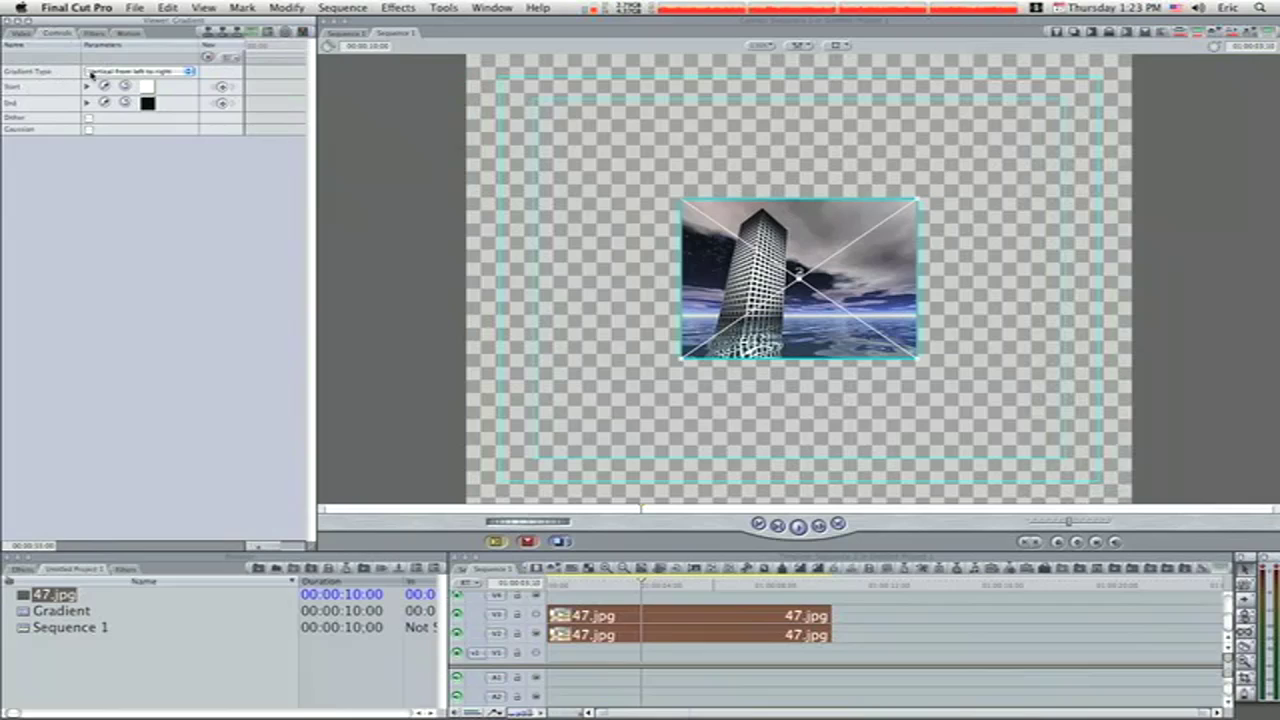
left_click(152, 74)
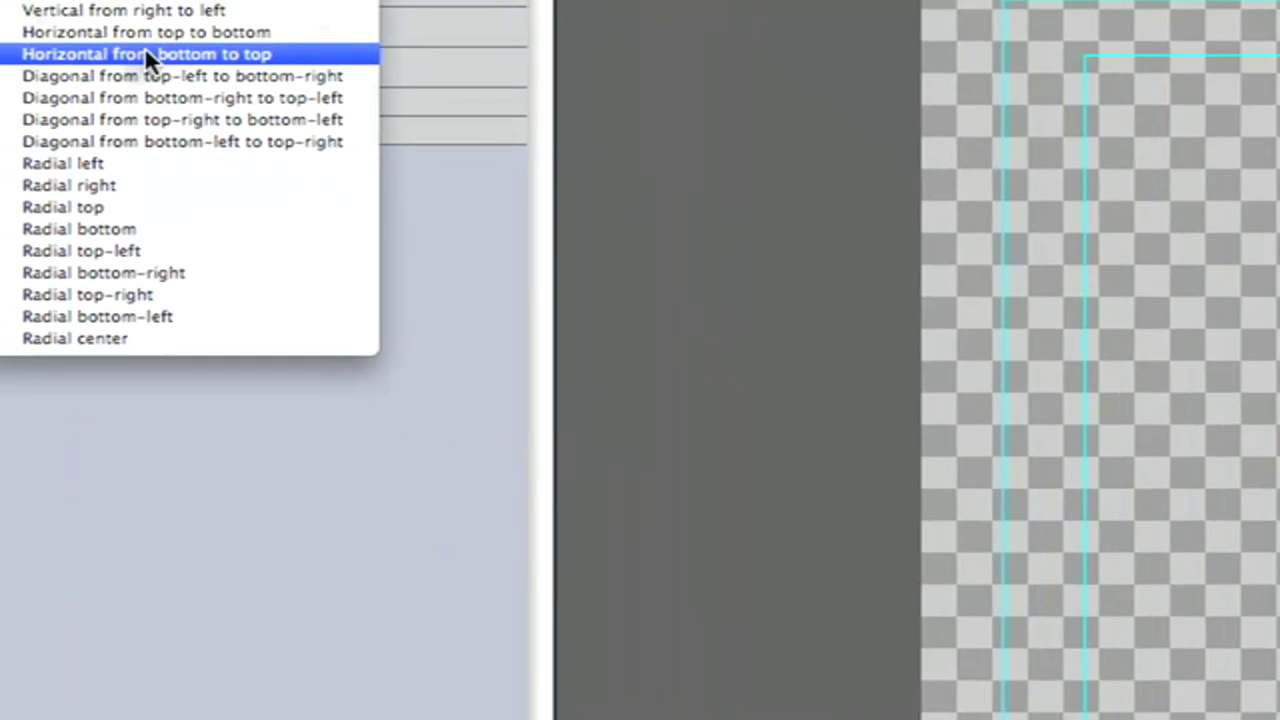
left_click(146, 54)
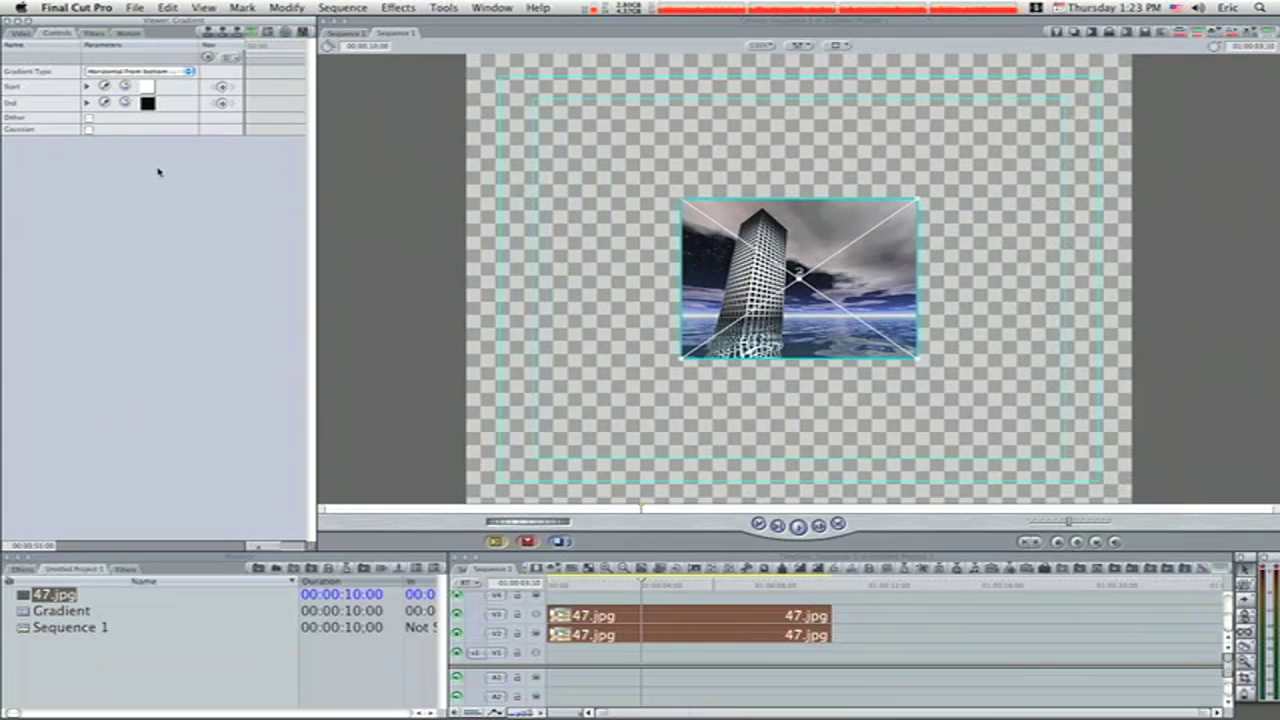
Place the gradient on V1 at the sequence start and align both 47.jpg clips above it
left_click(28, 33)
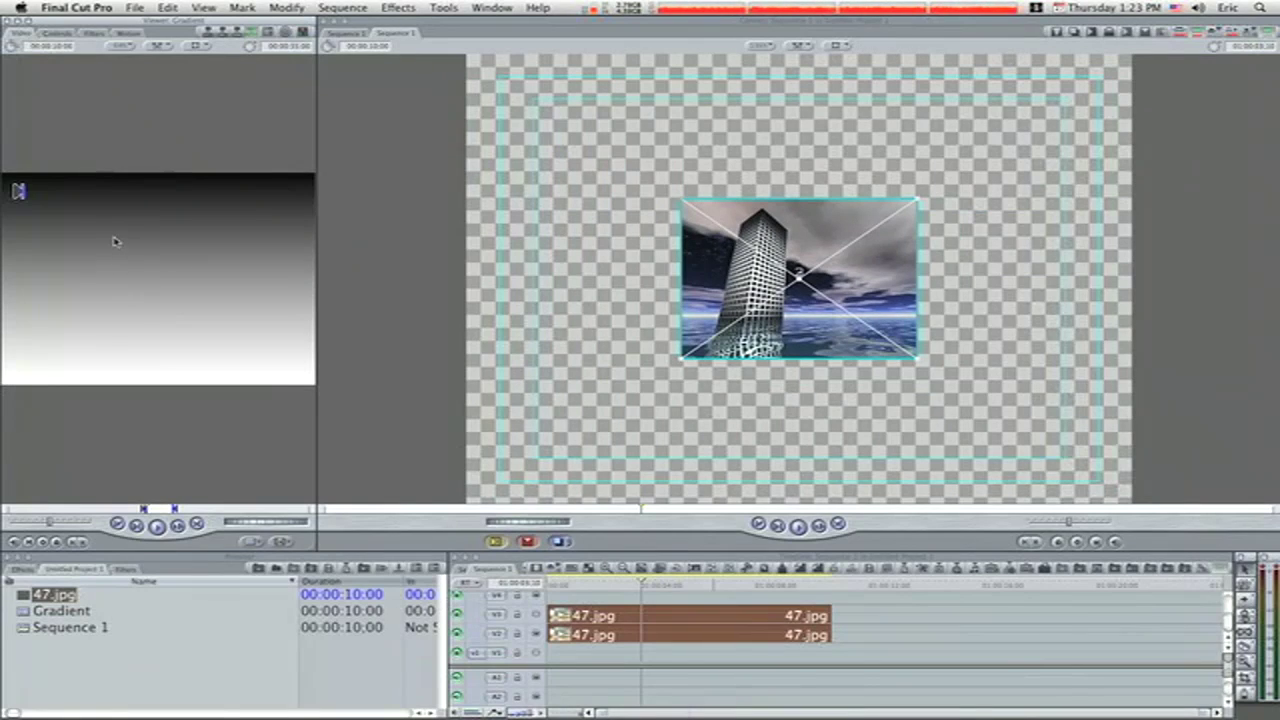
left_click_drag(71, 209, 557, 671)
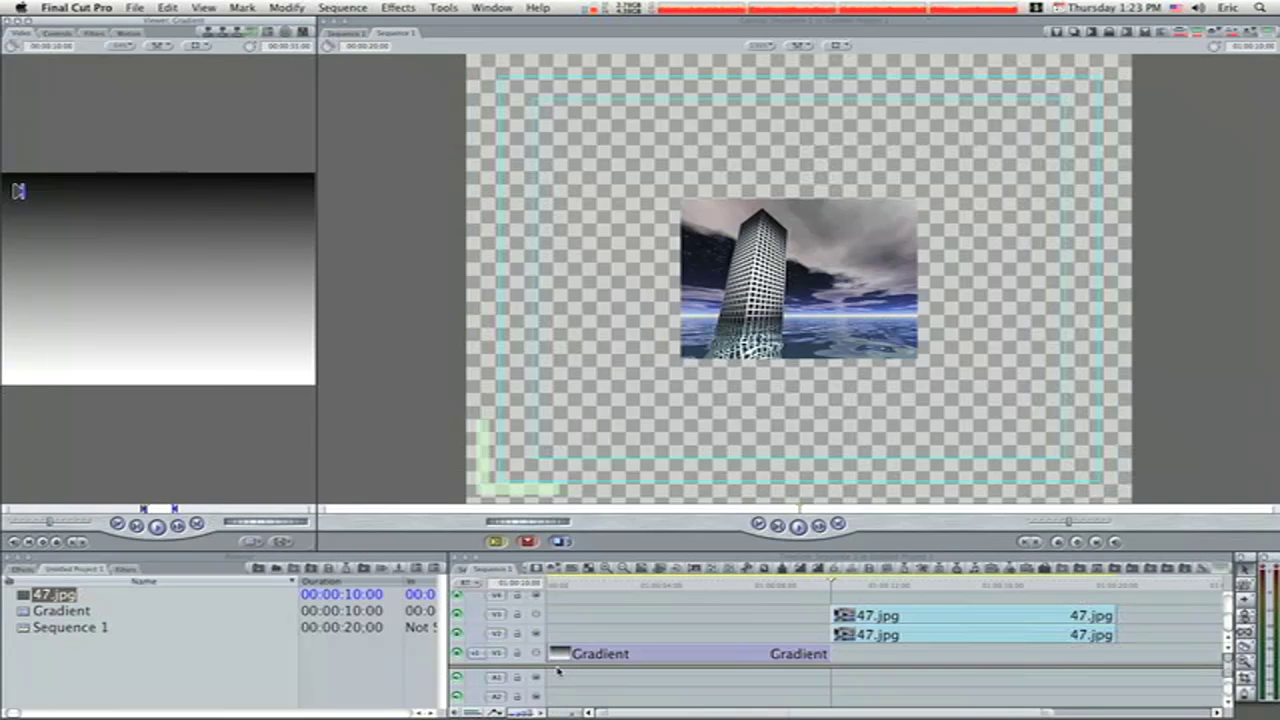
left_click_drag(806, 617, 638, 626)
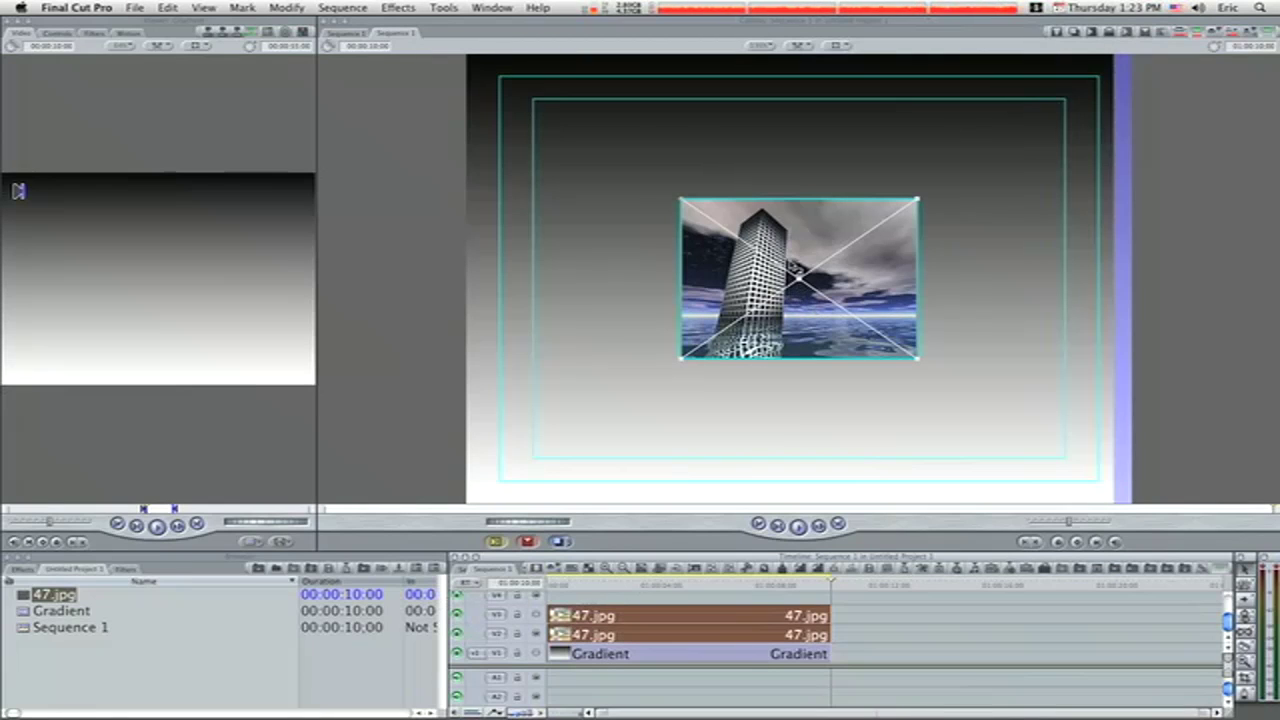
Move both 47.jpg clips together into the upper part of the frame, using the canvas's Image+Wireframe display
left_click_drag(793, 262, 796, 162)
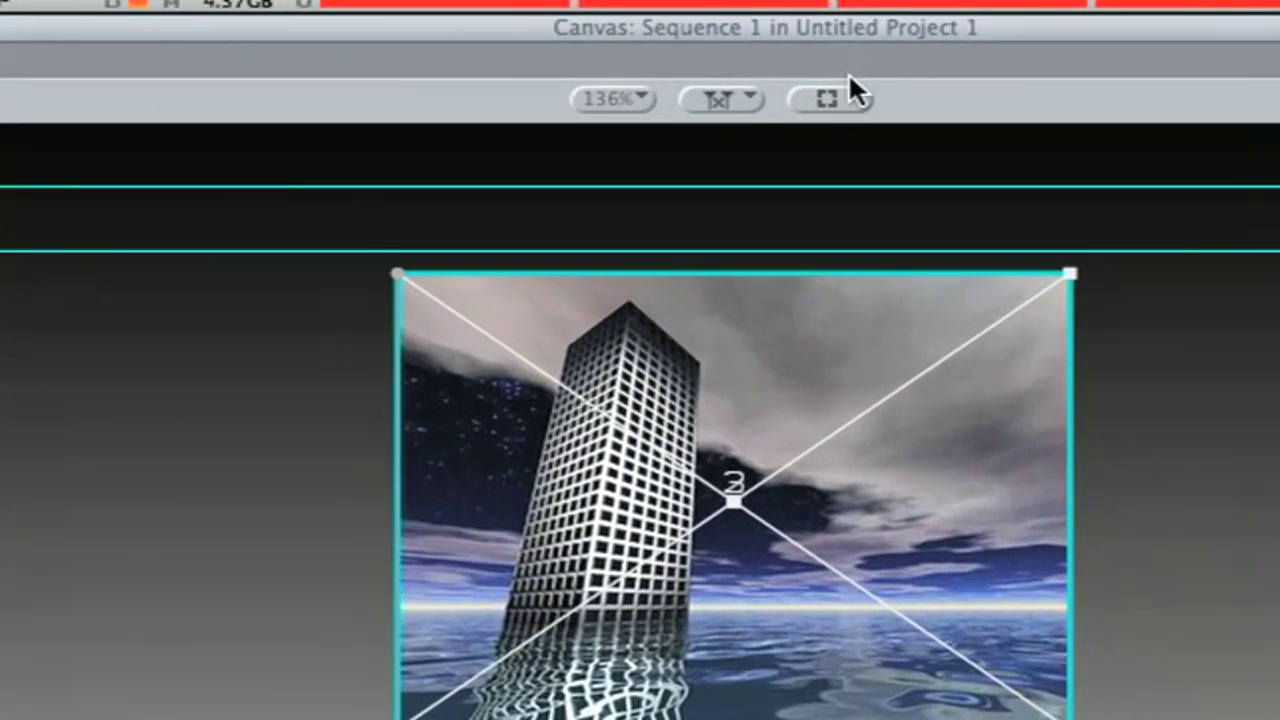
left_click(845, 25)
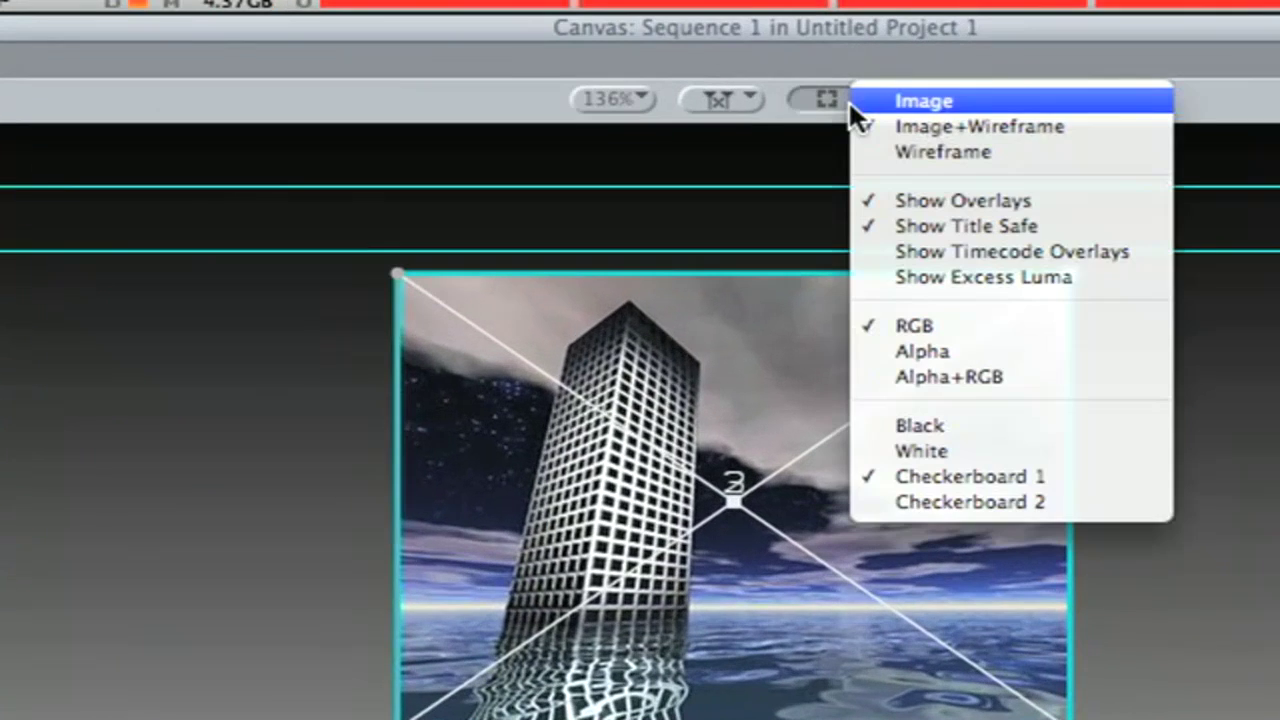
left_click(896, 127)
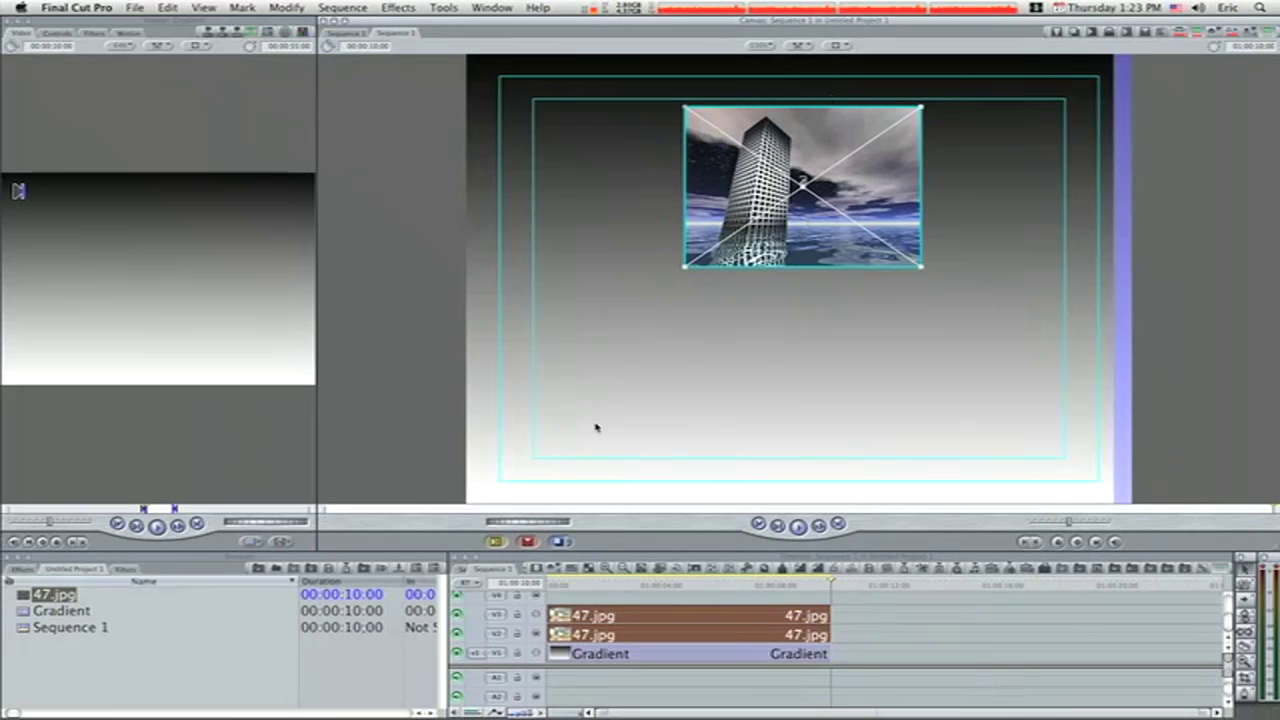
Select only the 47.jpg clip on V3 and move its image straight down, just below the other copy
left_click(674, 611)
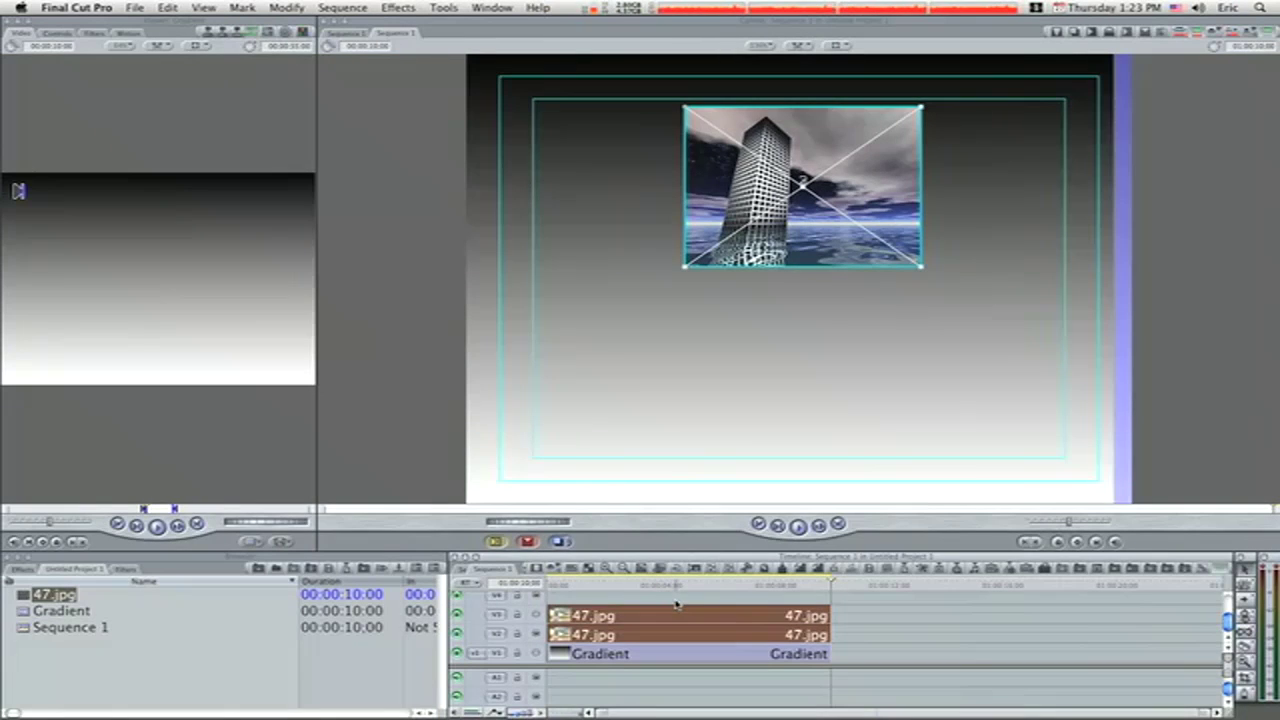
key("super+shift+a")
left_click(676, 618)
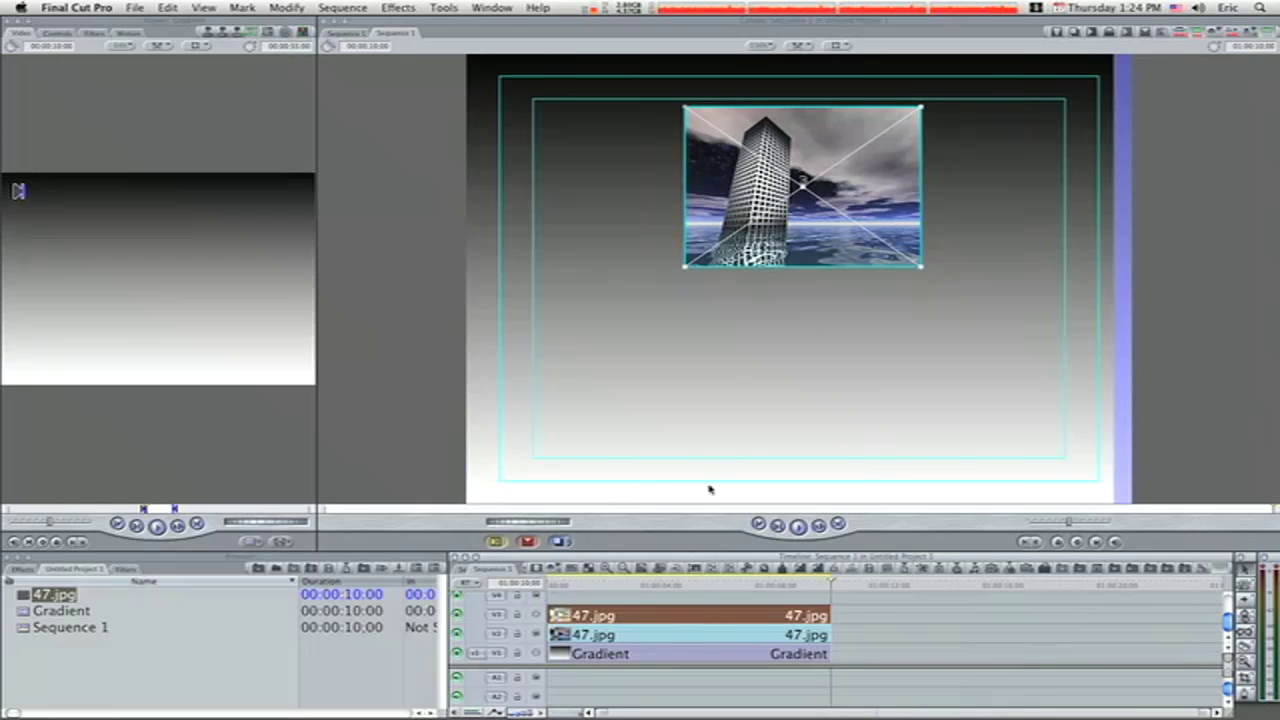
left_click_drag(785, 232, 787, 400)
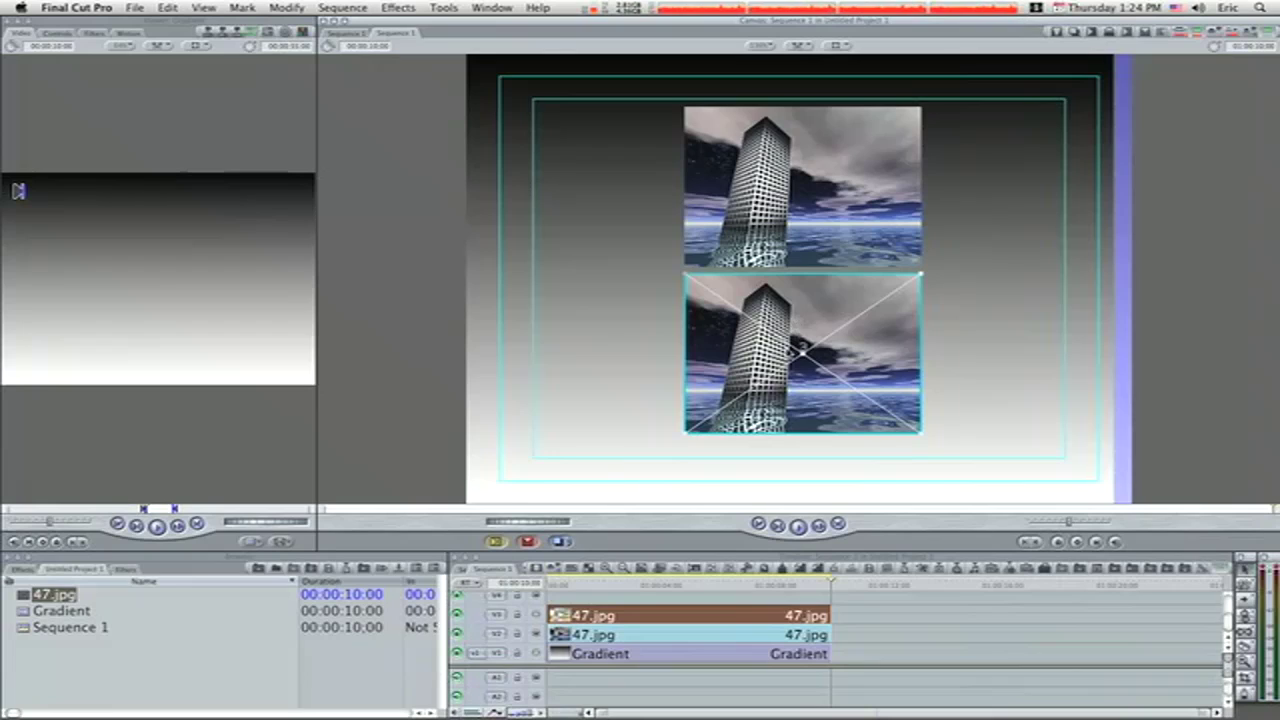
Apply the Basic 3D filter from the Perspective video filters to the 47.jpg clip on V3
left_click(20, 569)
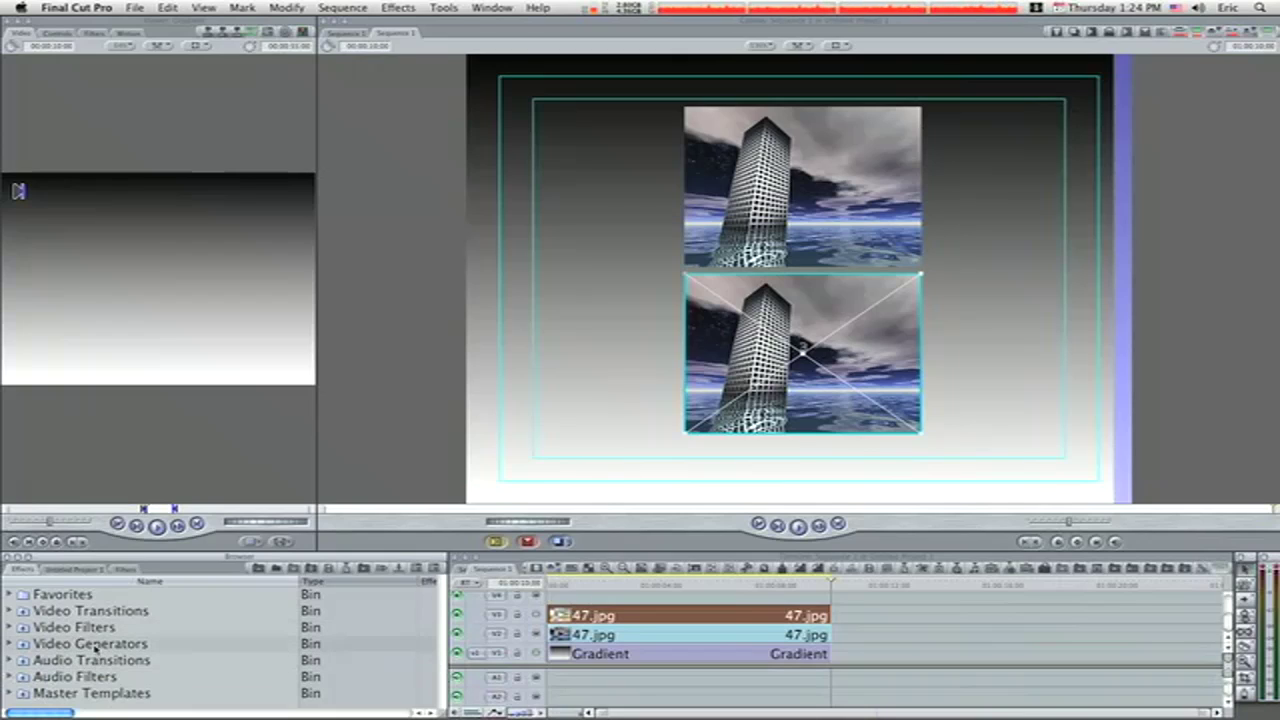
left_click(10, 627)
scroll(93, 655, "down", 1)
scroll(93, 655, "down", 3)
scroll(92, 649, "down", 8)
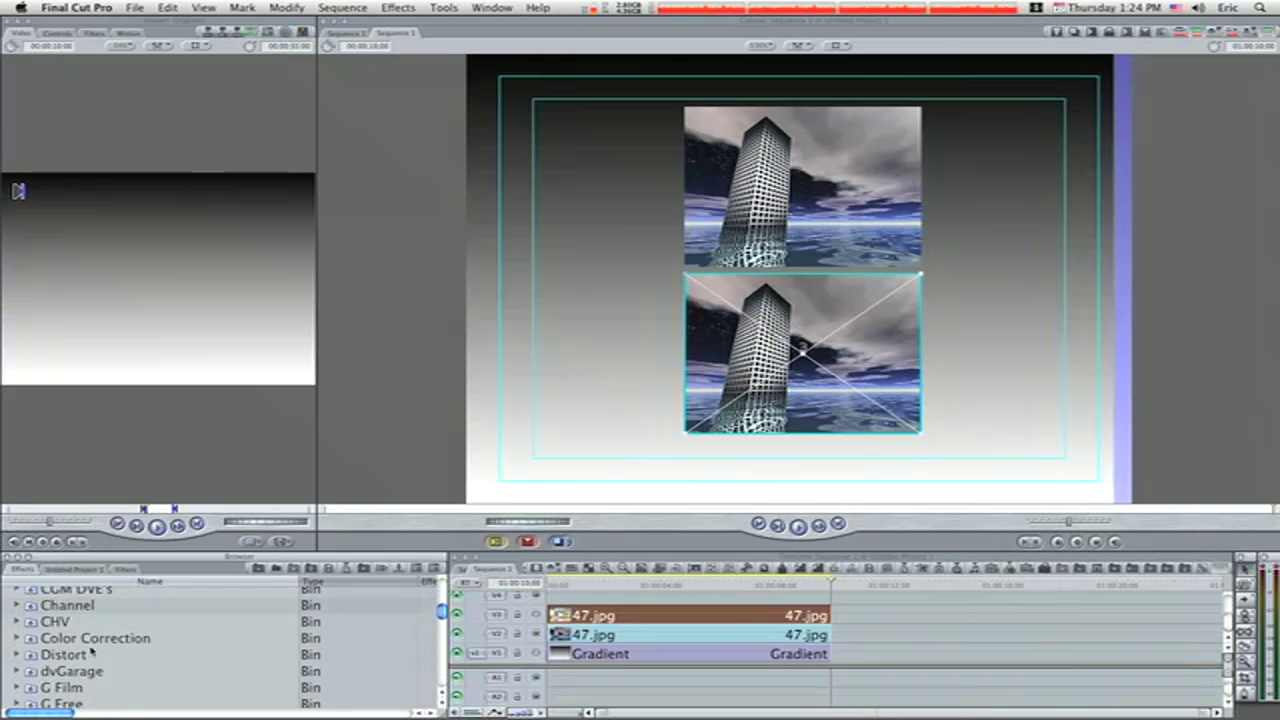
scroll(90, 650, "down", 2)
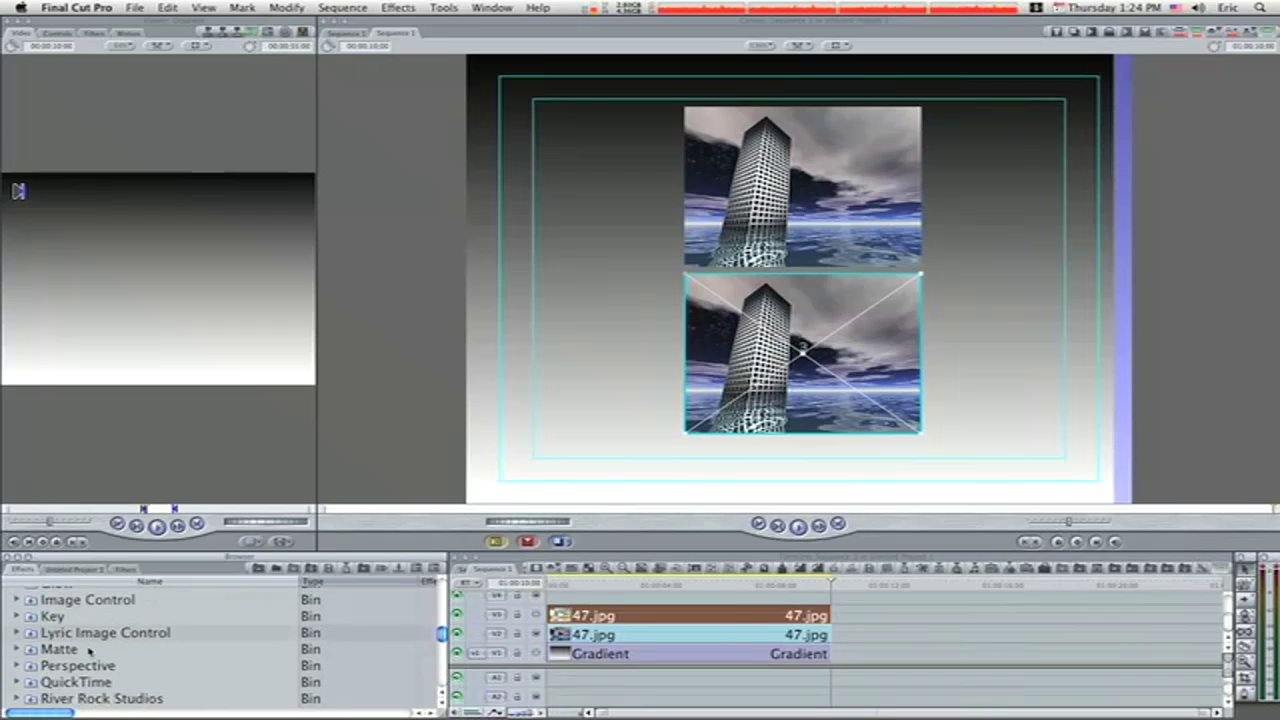
left_click(18, 665)
scroll(20, 668, "down", 2)
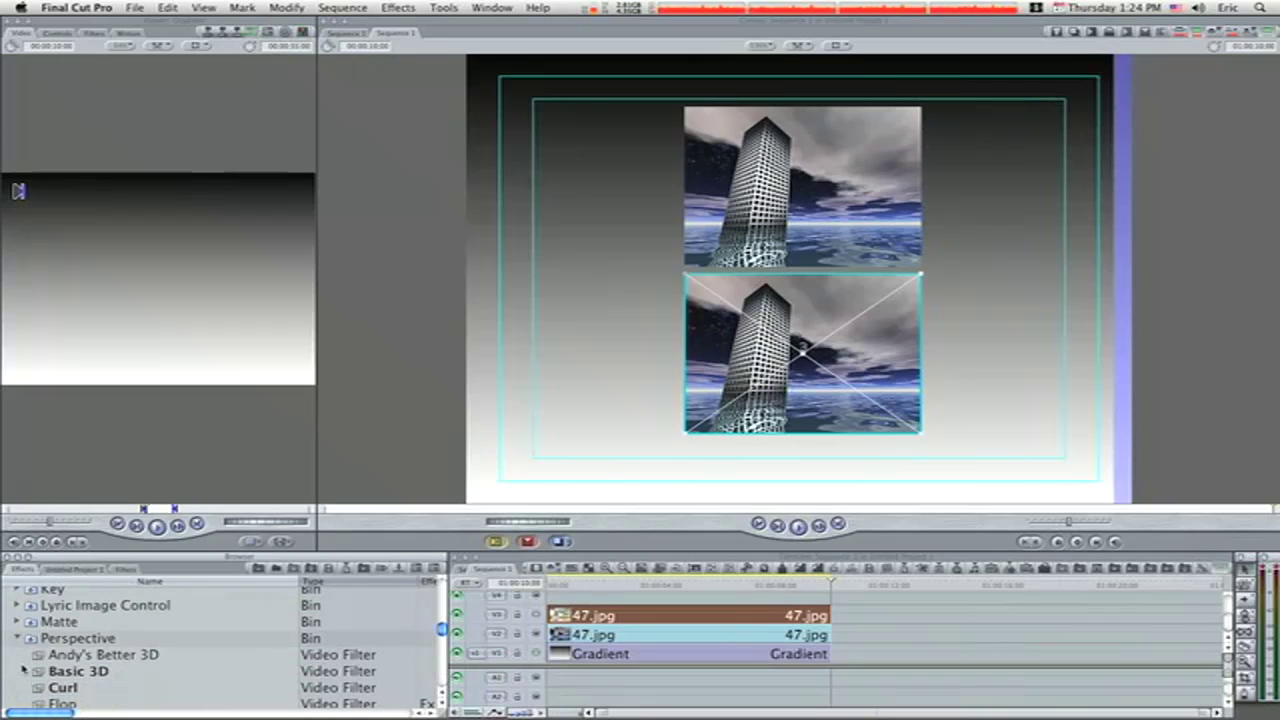
left_click(50, 674)
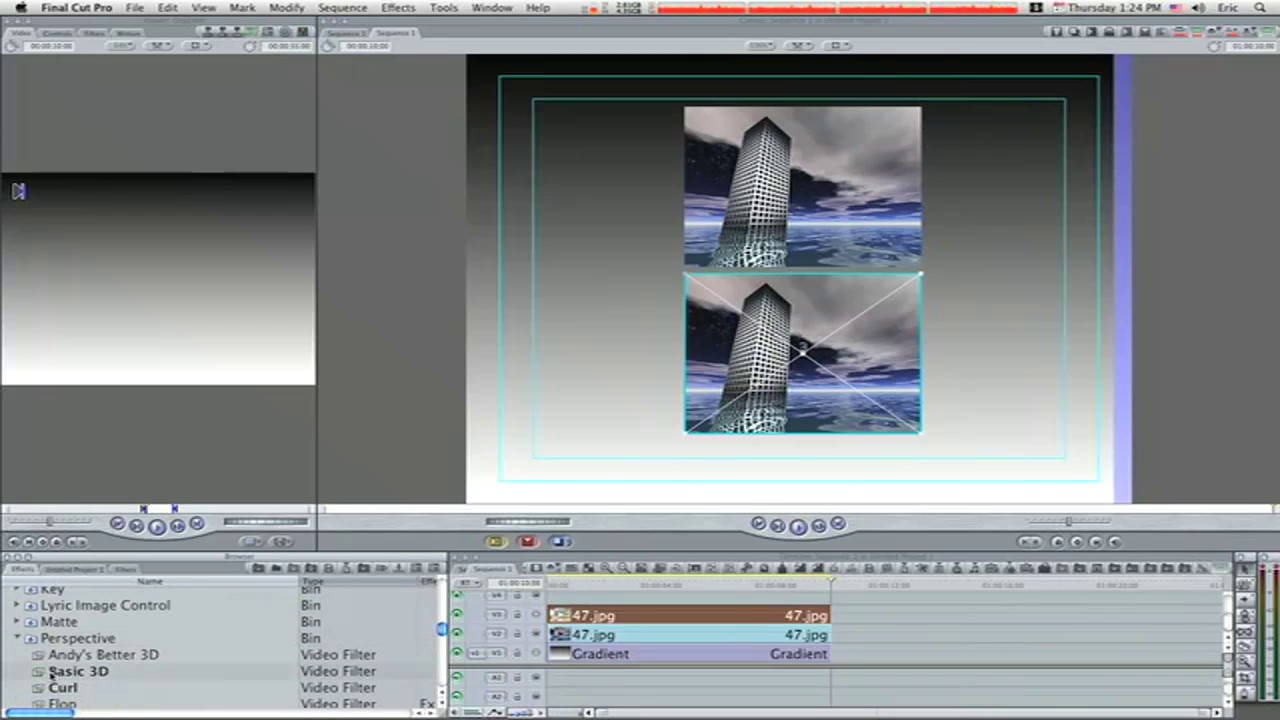
left_click_drag(50, 676, 657, 616)
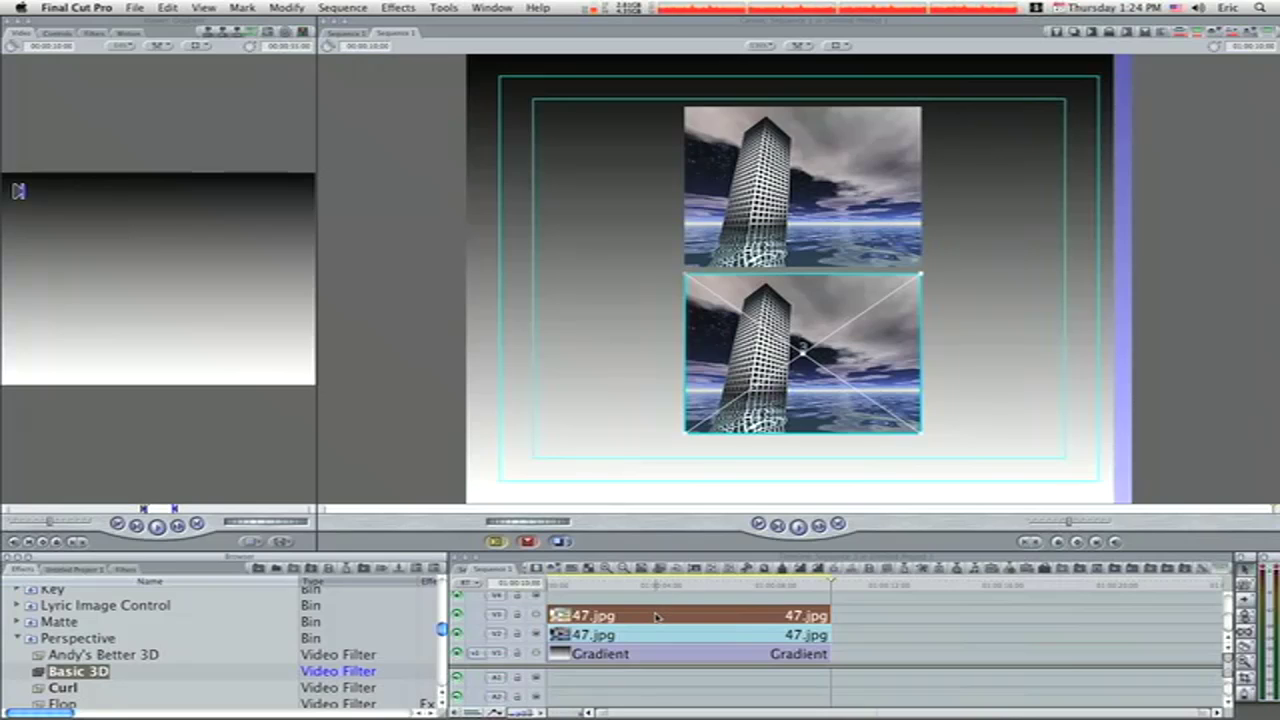
Flip the V3 47.jpg clip upside down by setting its Basic 3D X axis rotation to 180
double_click(656, 616)
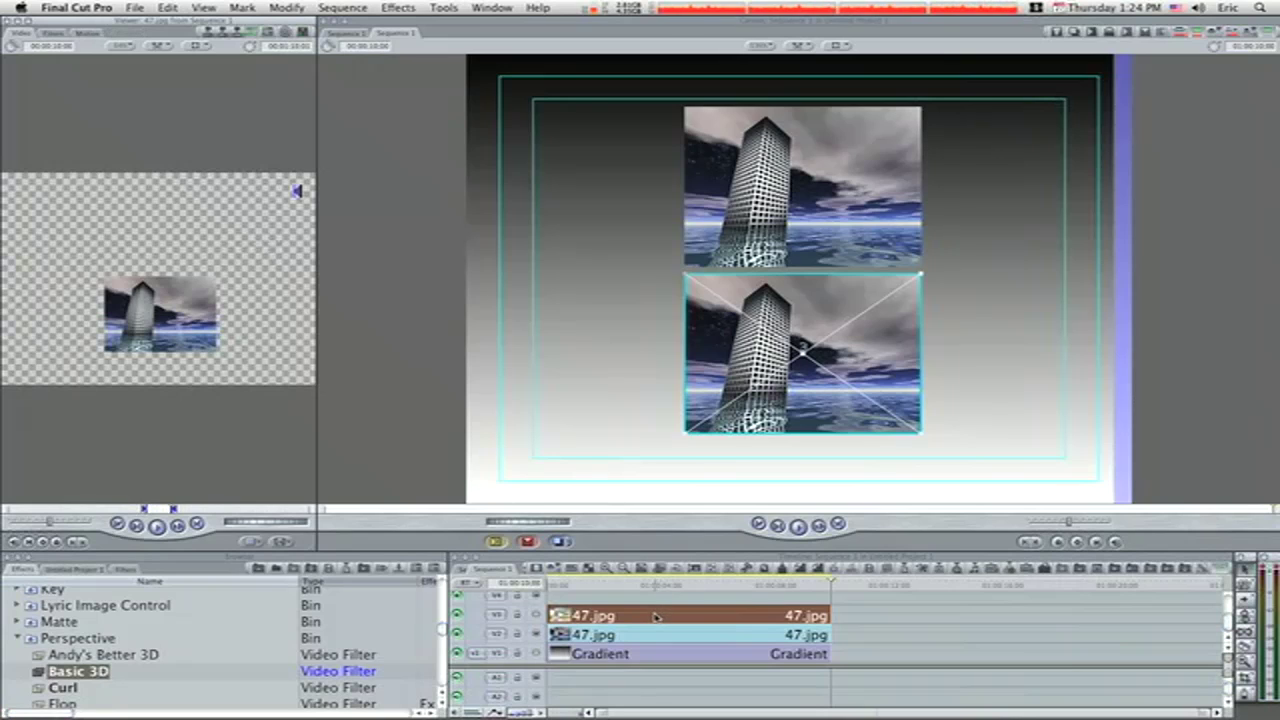
left_click(54, 34)
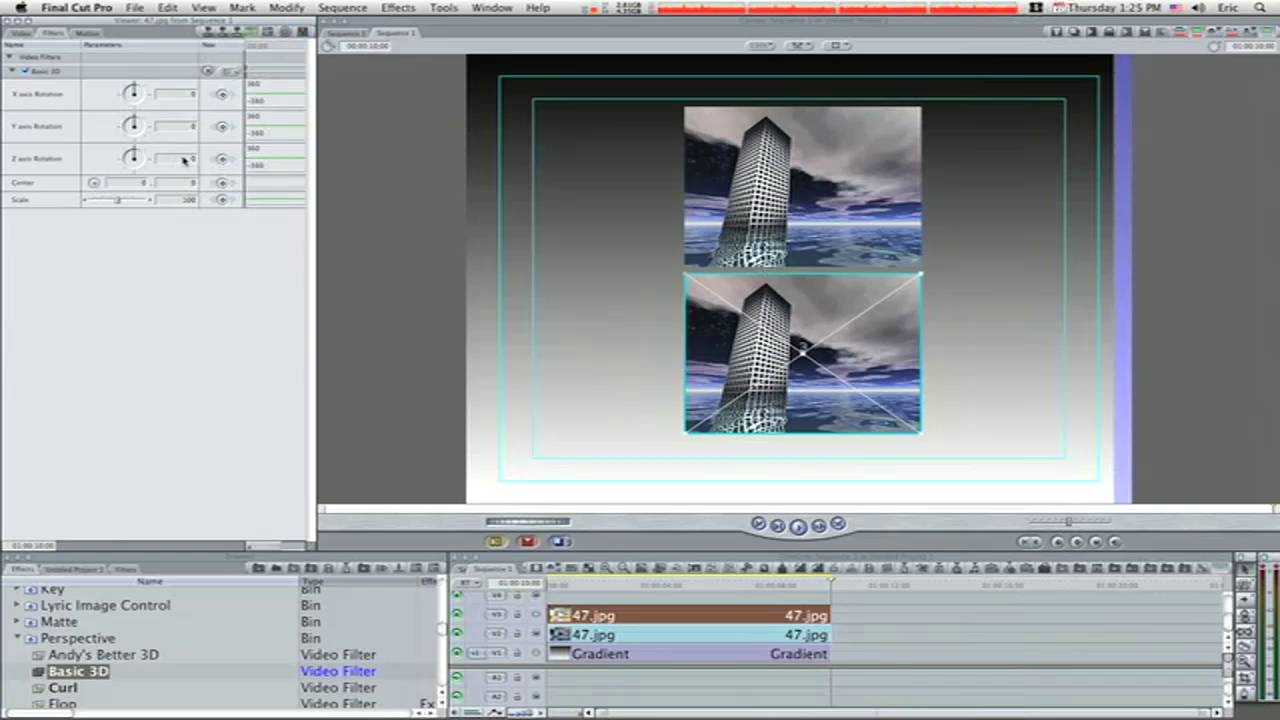
left_click_drag(139, 157, 136, 124)
left_click_drag(134, 91, 136, 108)
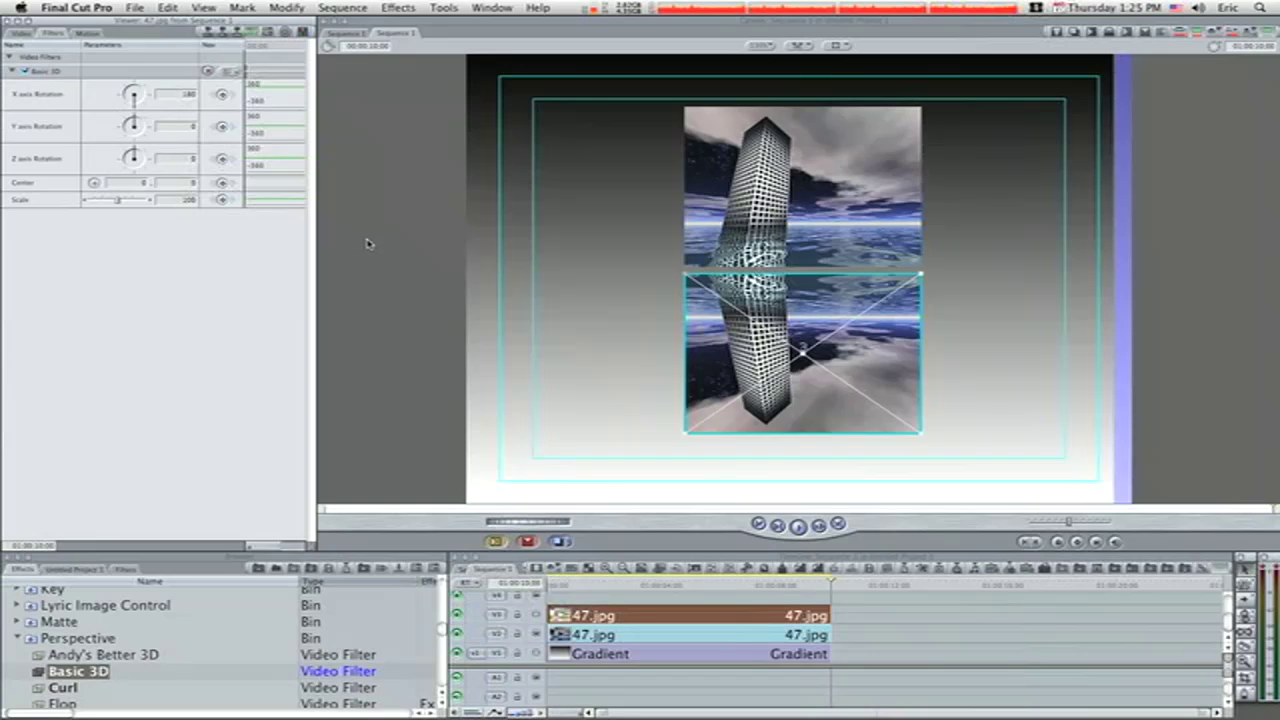
left_click(390, 272)
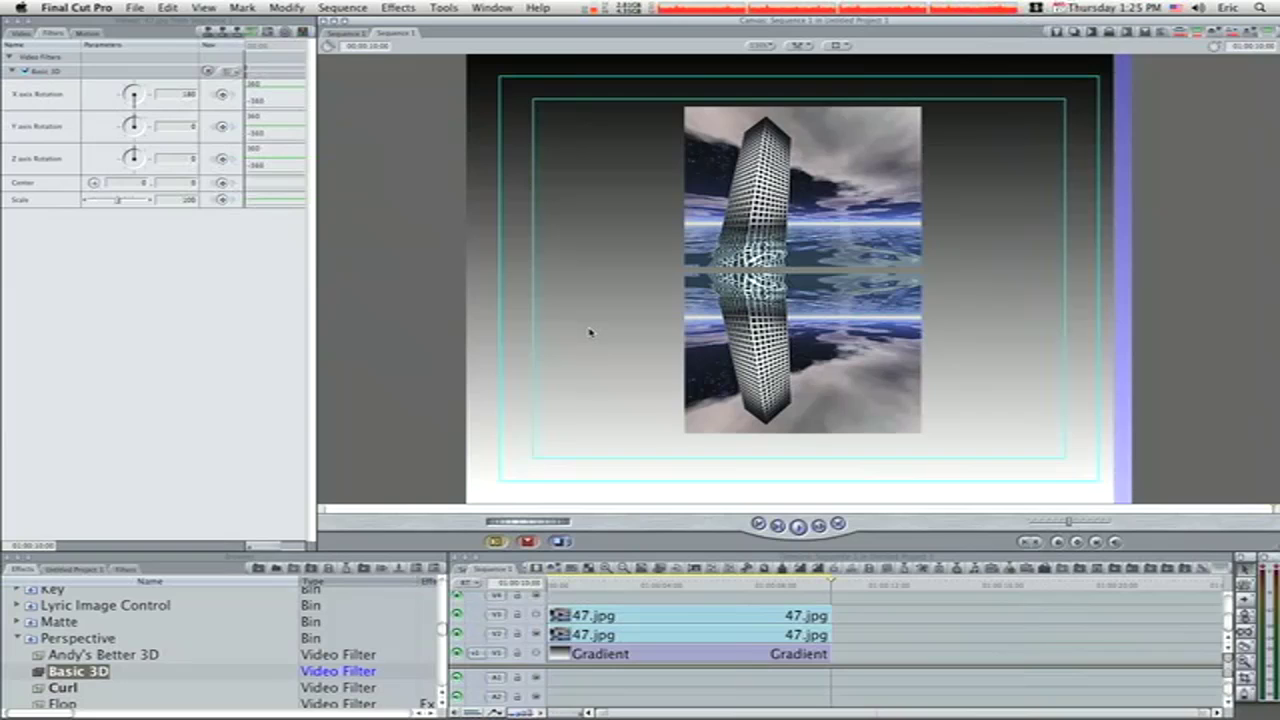
Apply the Mask Shape filter from the Matte video filters to the 47.jpg clip on V3
double_click(715, 614)
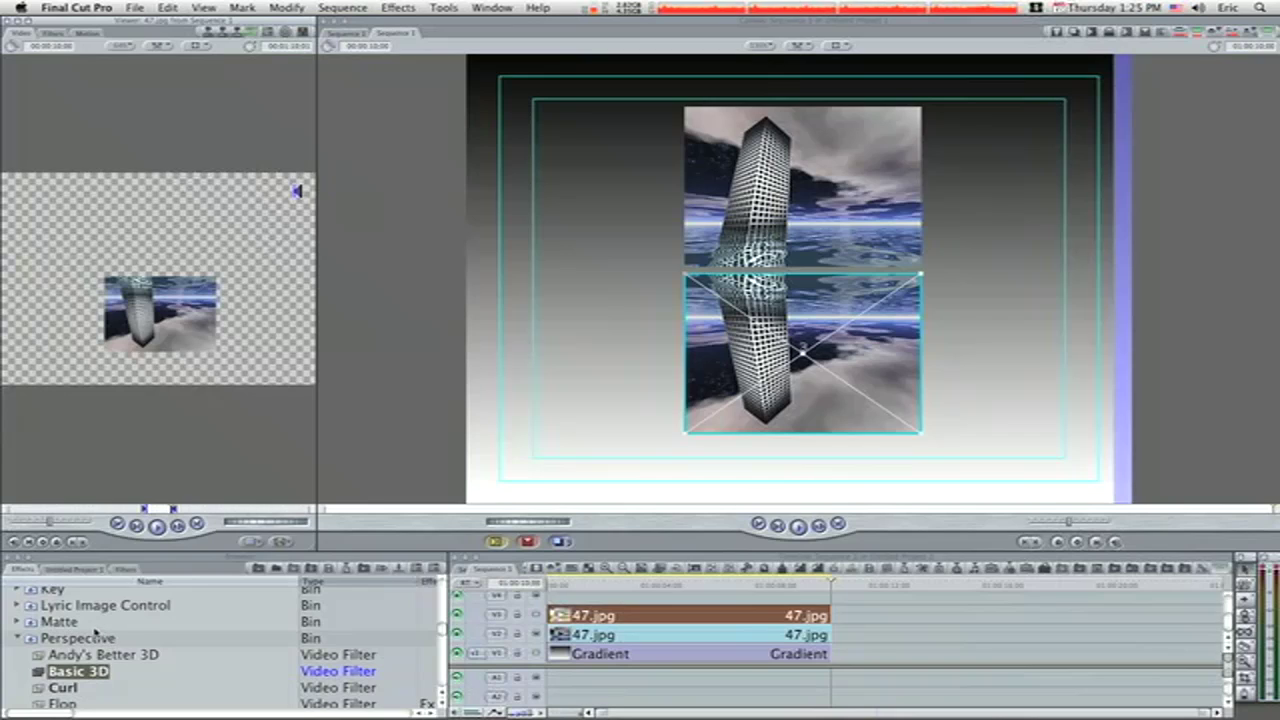
left_click(16, 622)
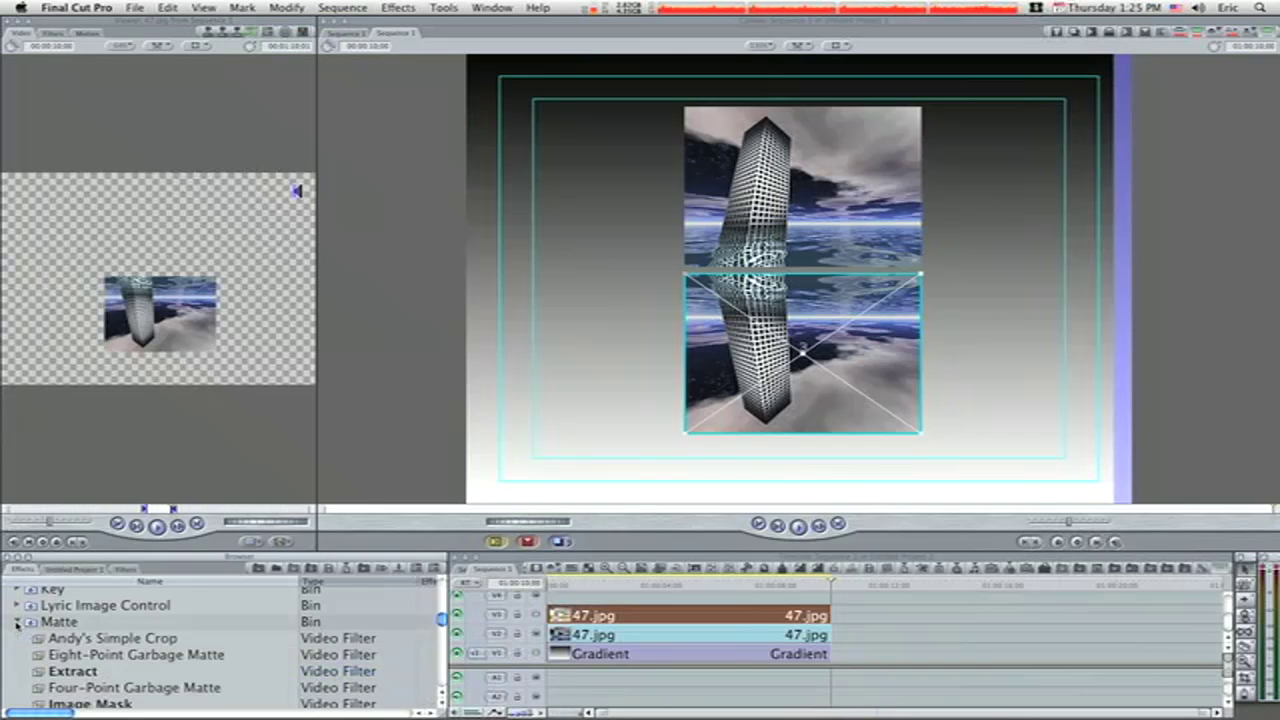
scroll(74, 648, "down", 2)
scroll(74, 648, "down", 2)
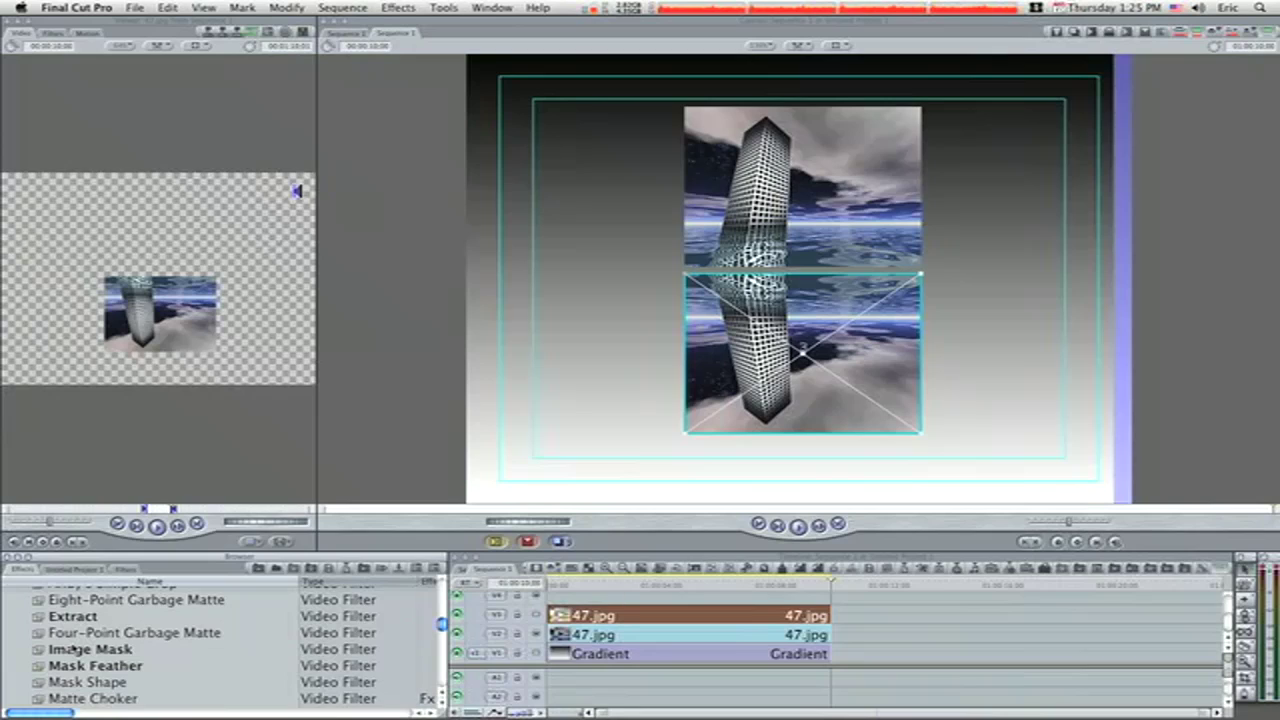
scroll(74, 648, "down", 2)
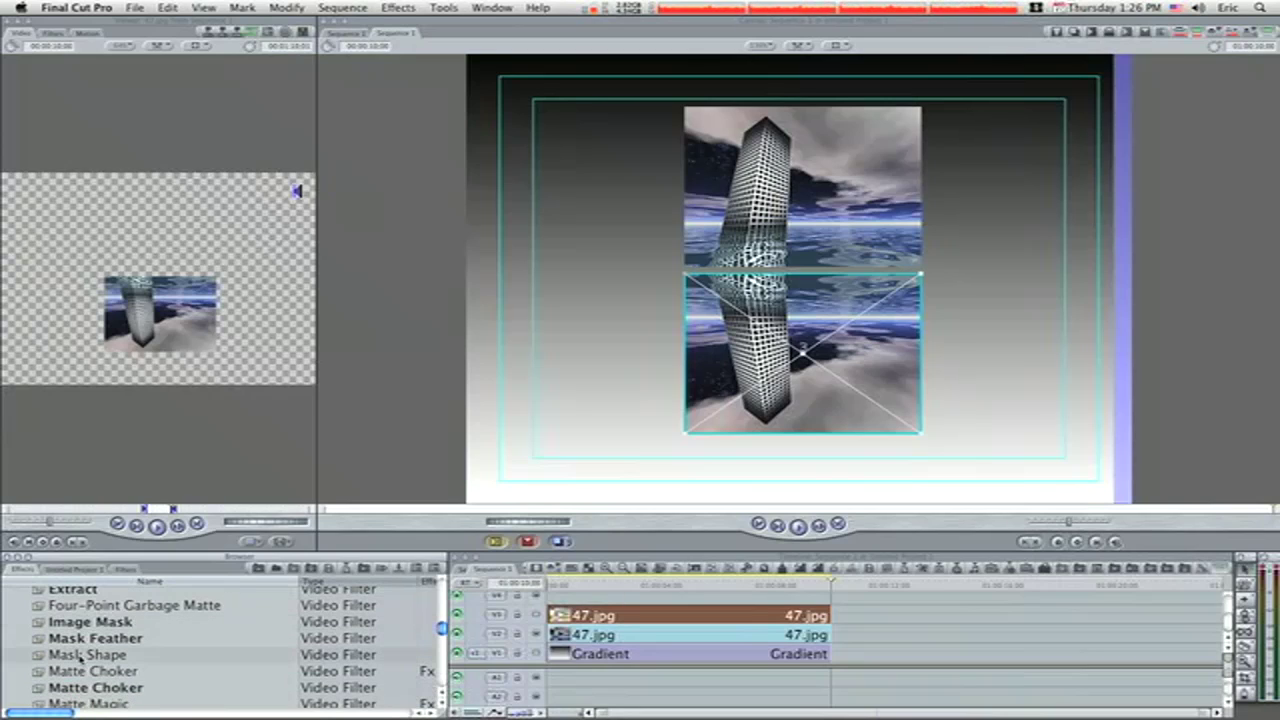
left_click_drag(80, 657, 639, 616)
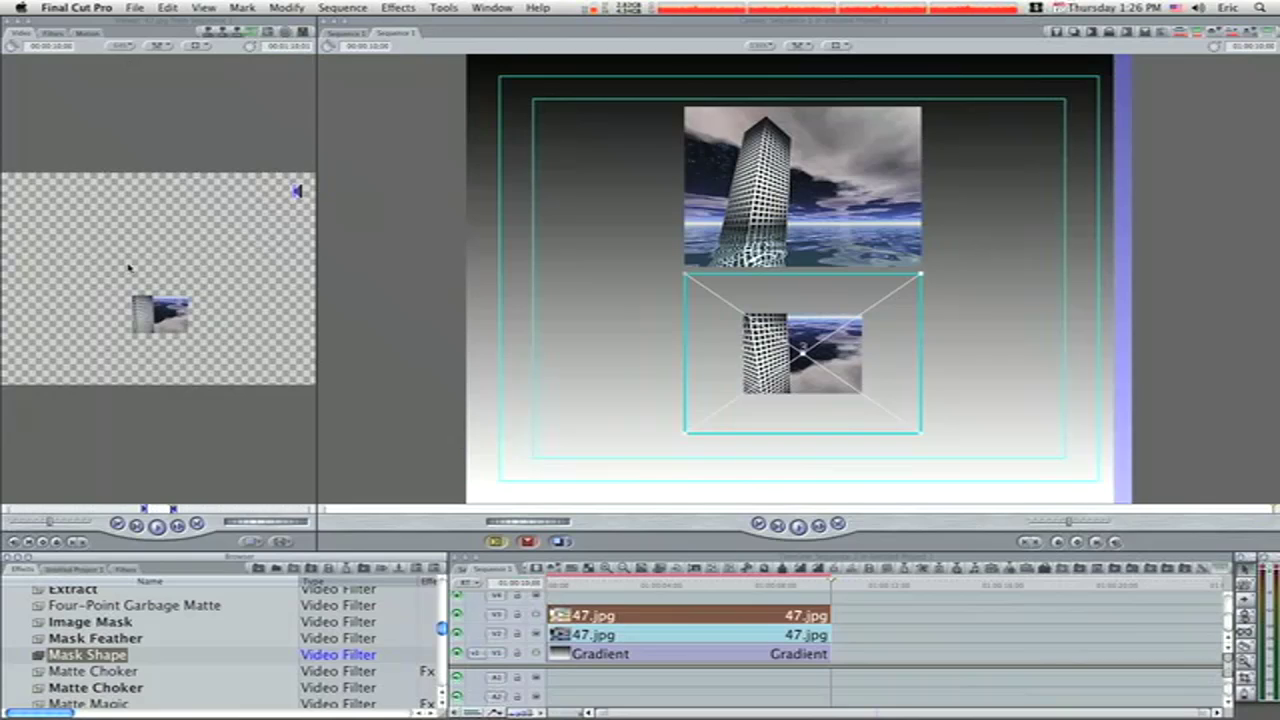
Set the mask's horizontal scale to 99 and move its center to about 1.65, -57.98, over the upper half of the flipped image
left_click(58, 35)
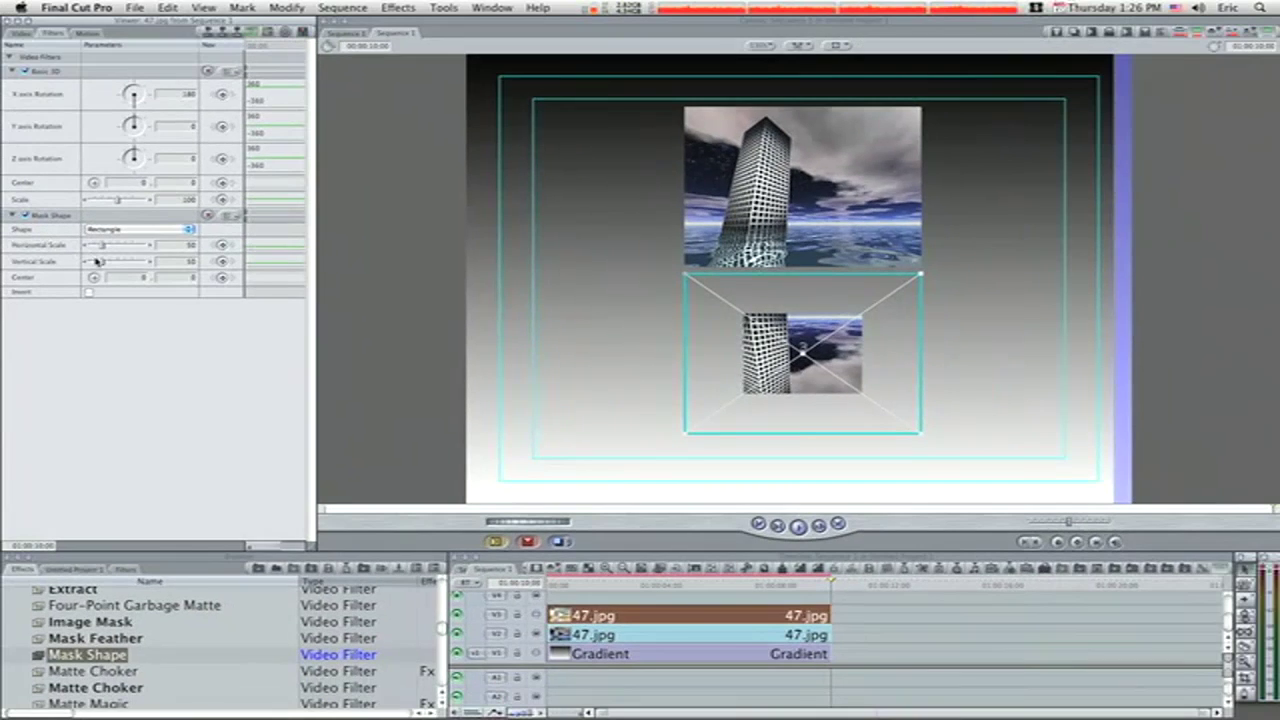
left_click_drag(103, 249, 118, 251)
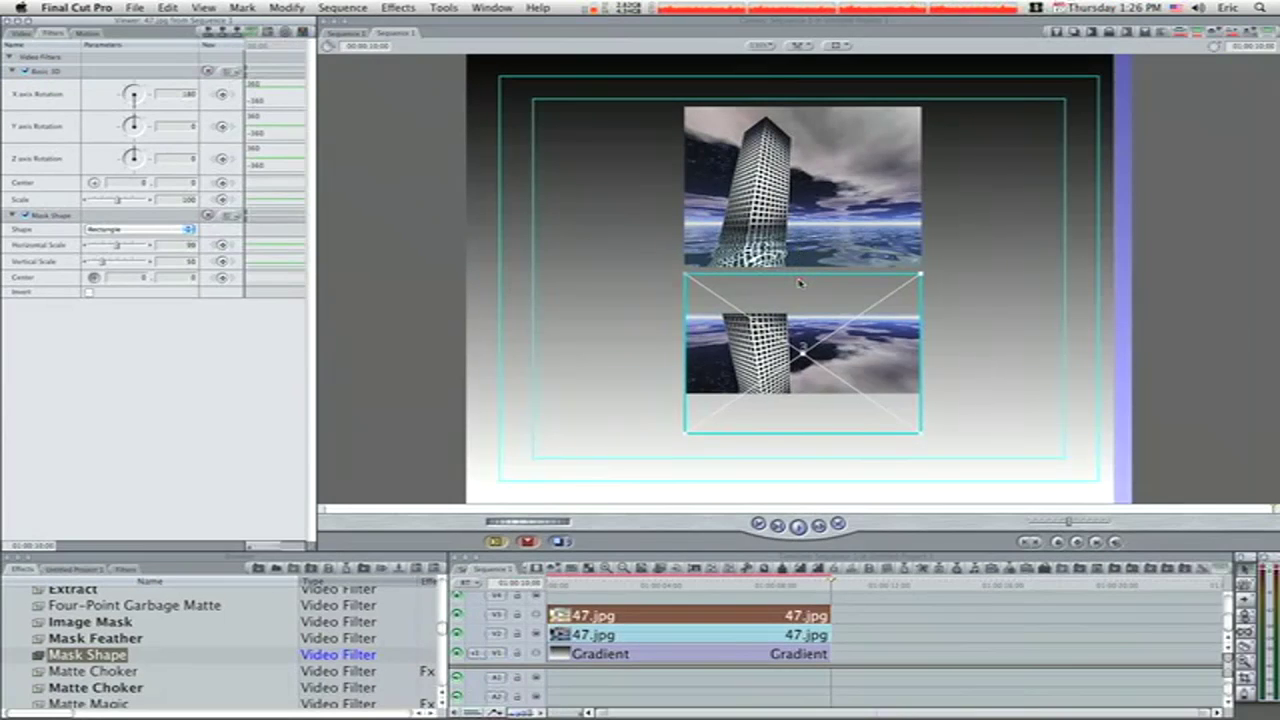
left_click_drag(800, 283, 801, 230)
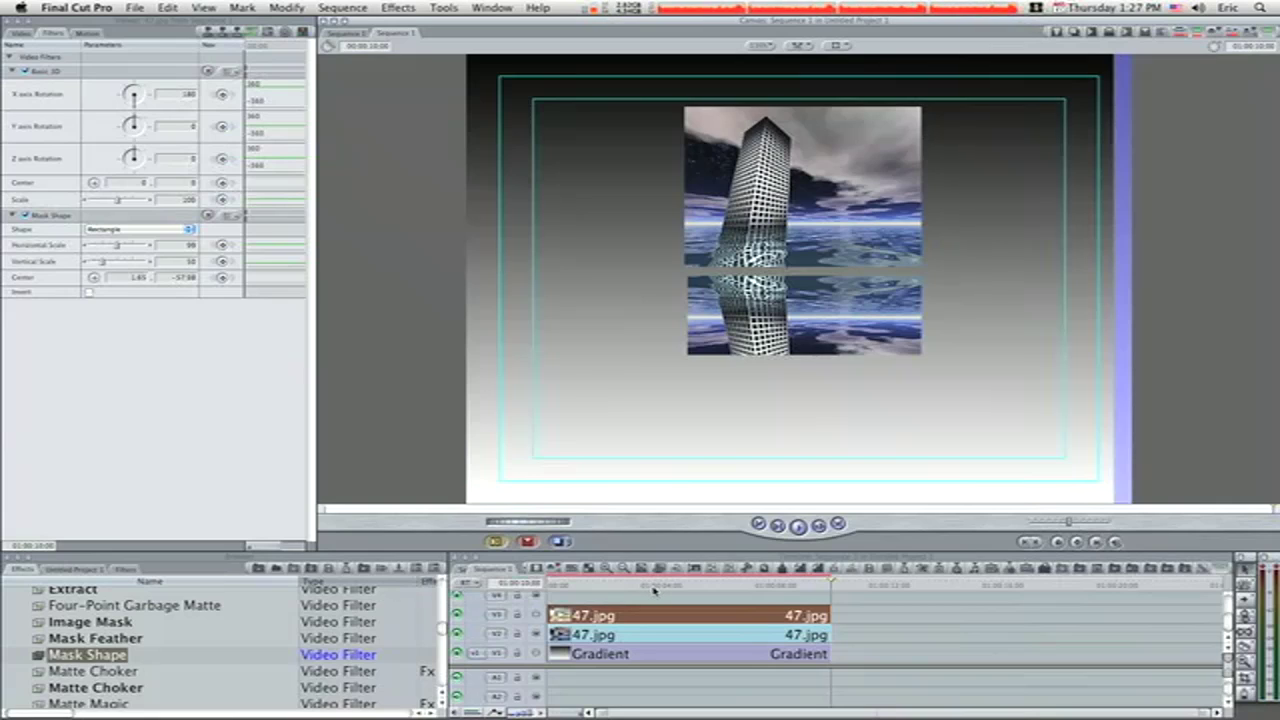
Move the flipped V3 image slightly up so it meets the lower edge of the original image
double_click(656, 617)
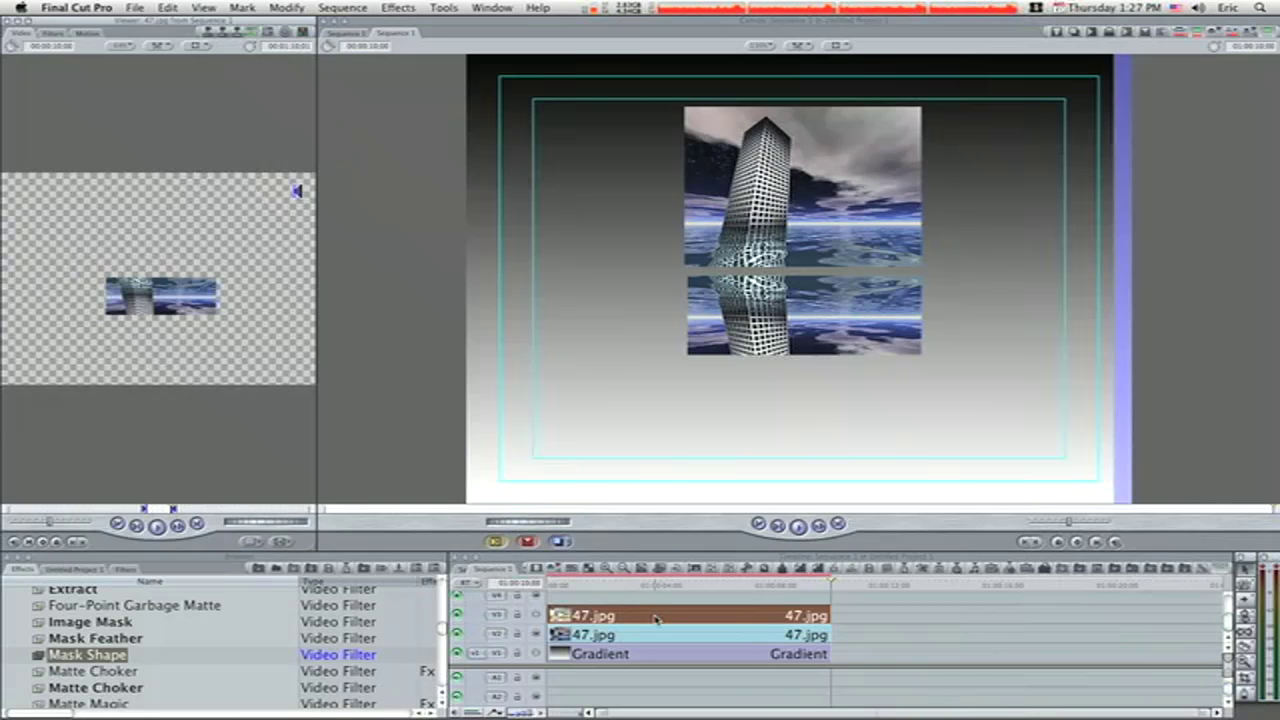
double_click(656, 634)
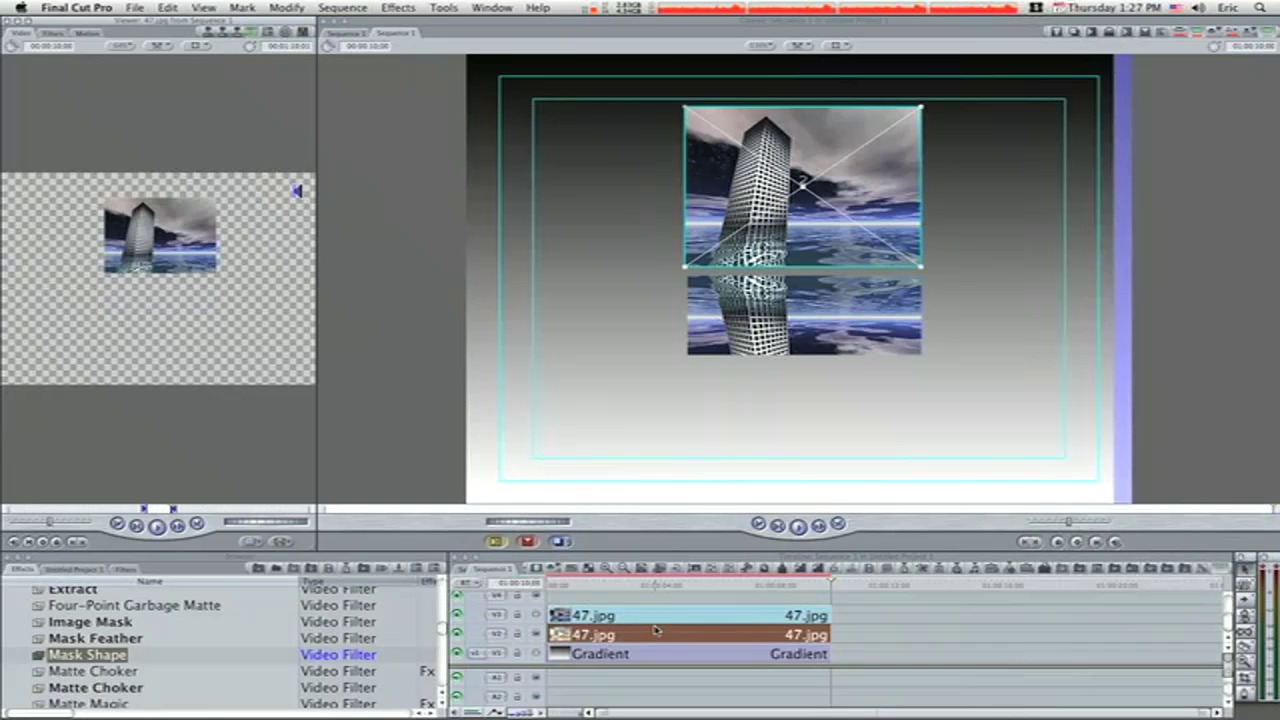
double_click(657, 617)
left_click_drag(807, 317, 806, 313)
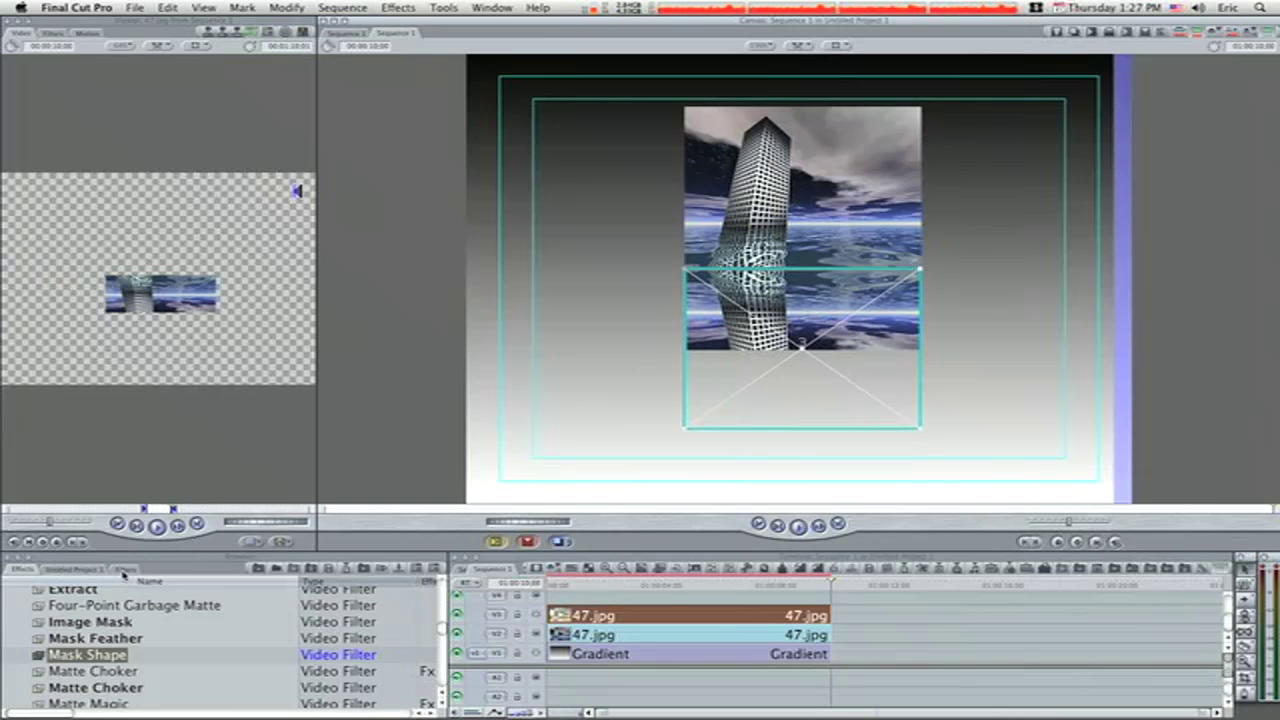
Apply the Mask Feather filter from the Matte video filters to the flipped 47.jpg clip on V3
left_click(123, 567)
left_click(50, 572)
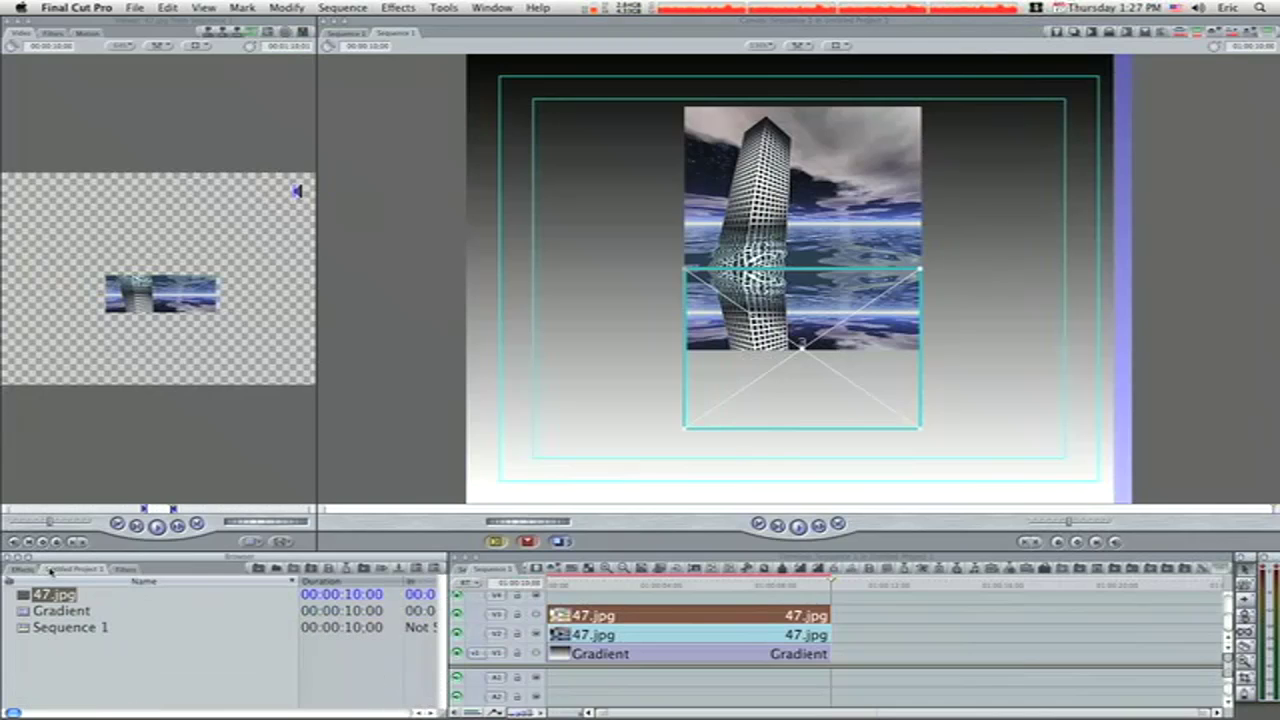
left_click(22, 568)
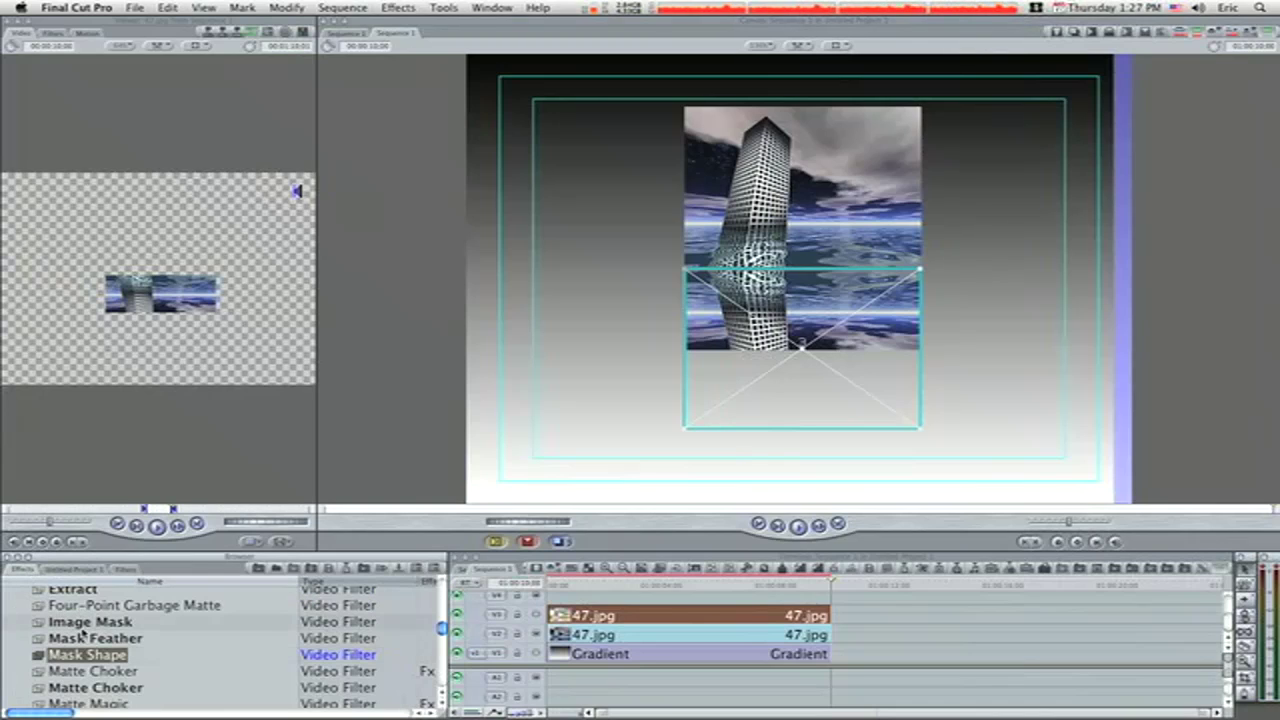
scroll(117, 663, "down", 2)
scroll(117, 663, "down", 1)
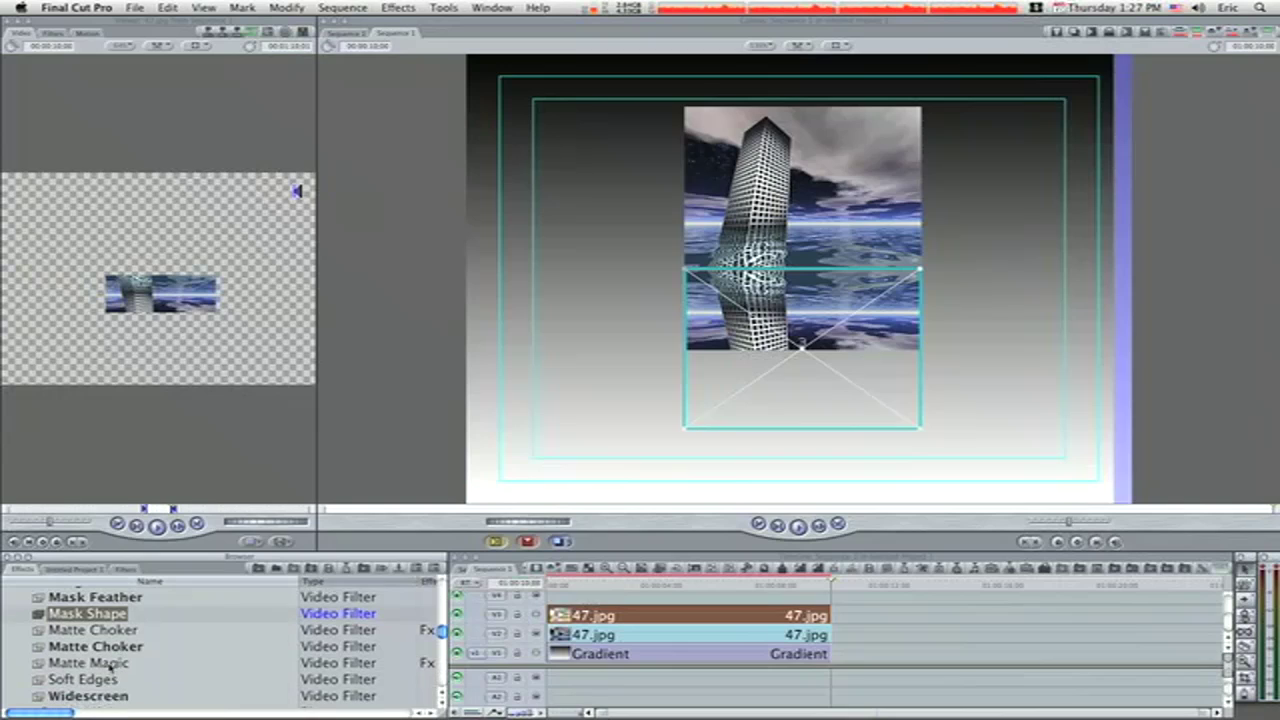
scroll(100, 675, "up", 3)
scroll(98, 673, "up", 1)
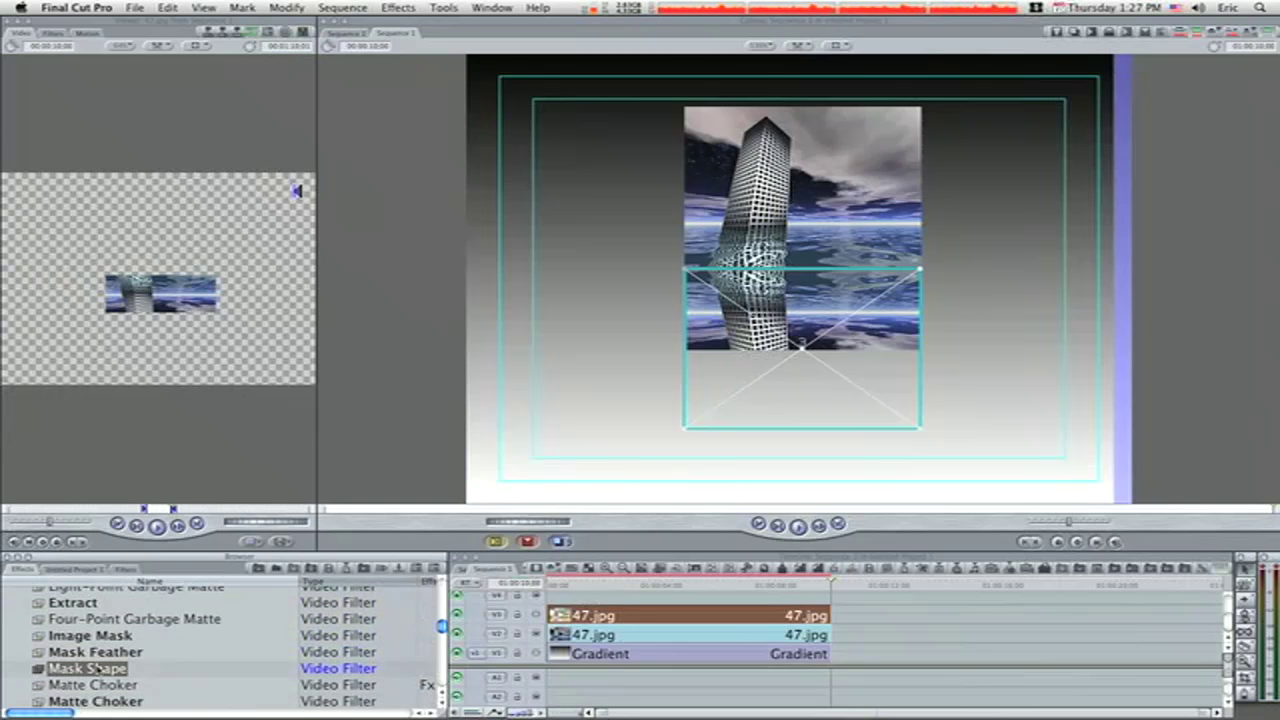
scroll(95, 673, "down", 2)
scroll(97, 675, "down", 2)
scroll(97, 675, "up", 2)
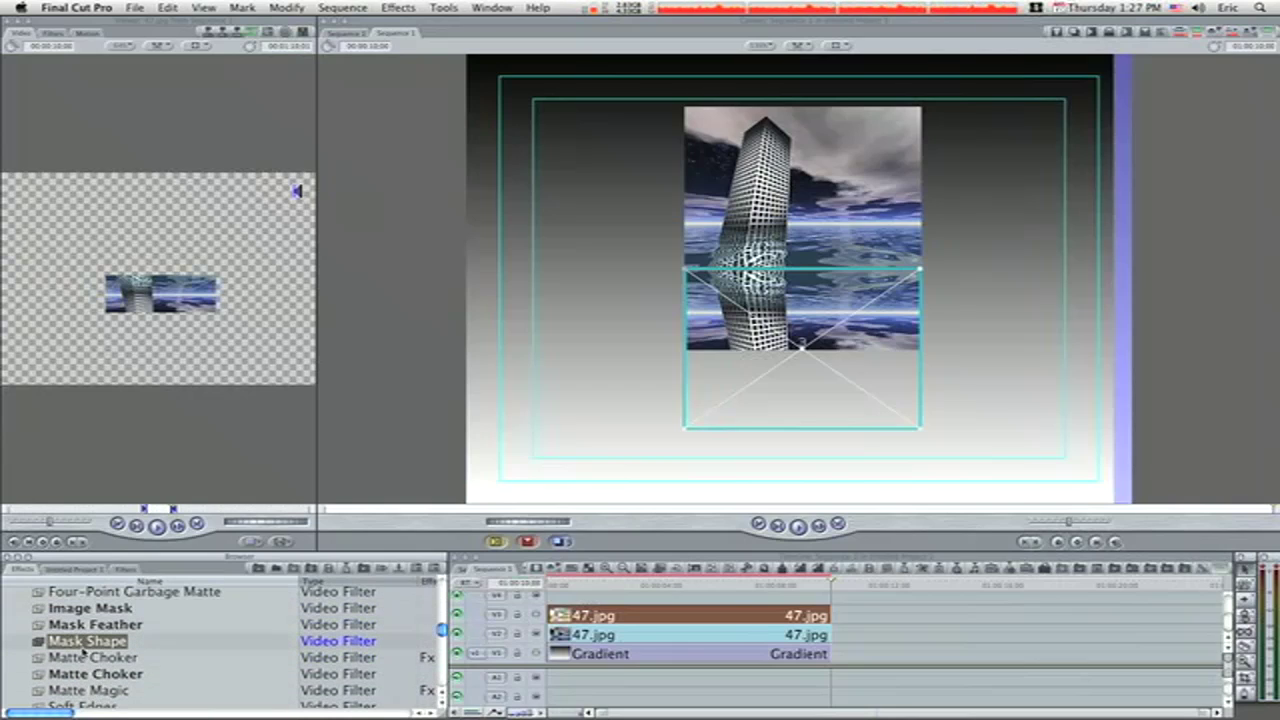
scroll(110, 640, "up", 5)
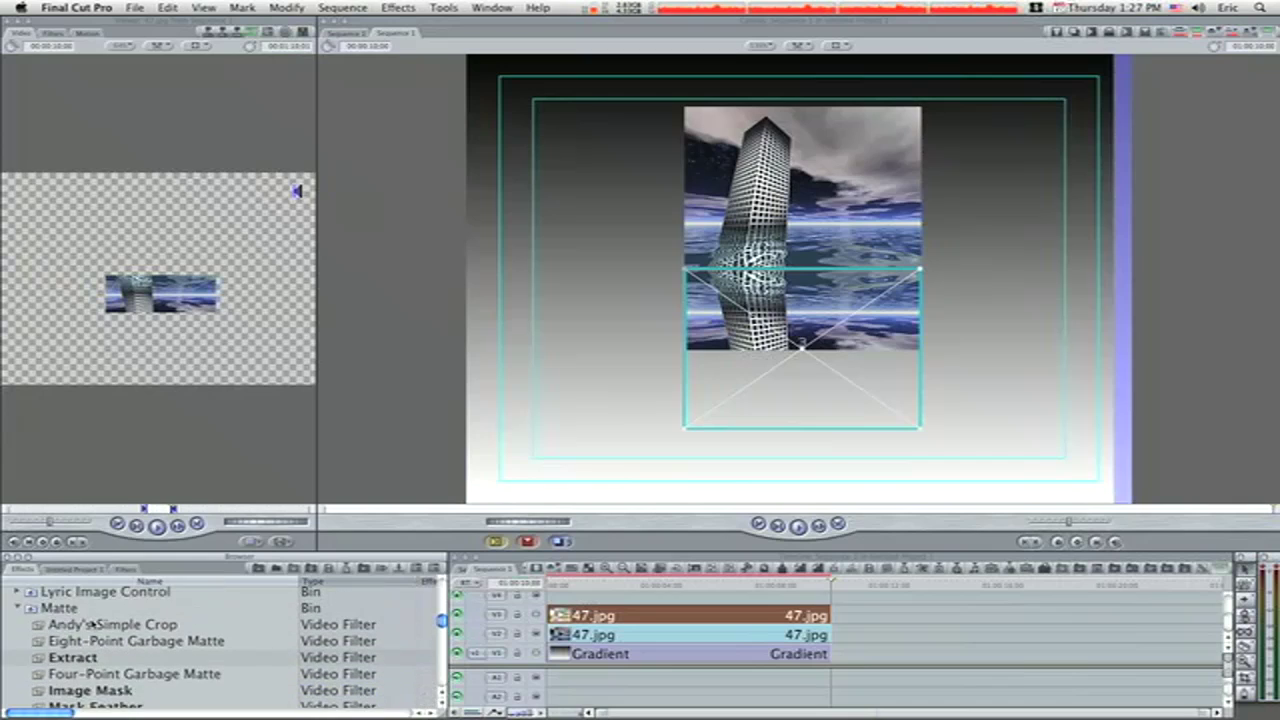
scroll(91, 622, "down", 2)
scroll(91, 622, "down", 3)
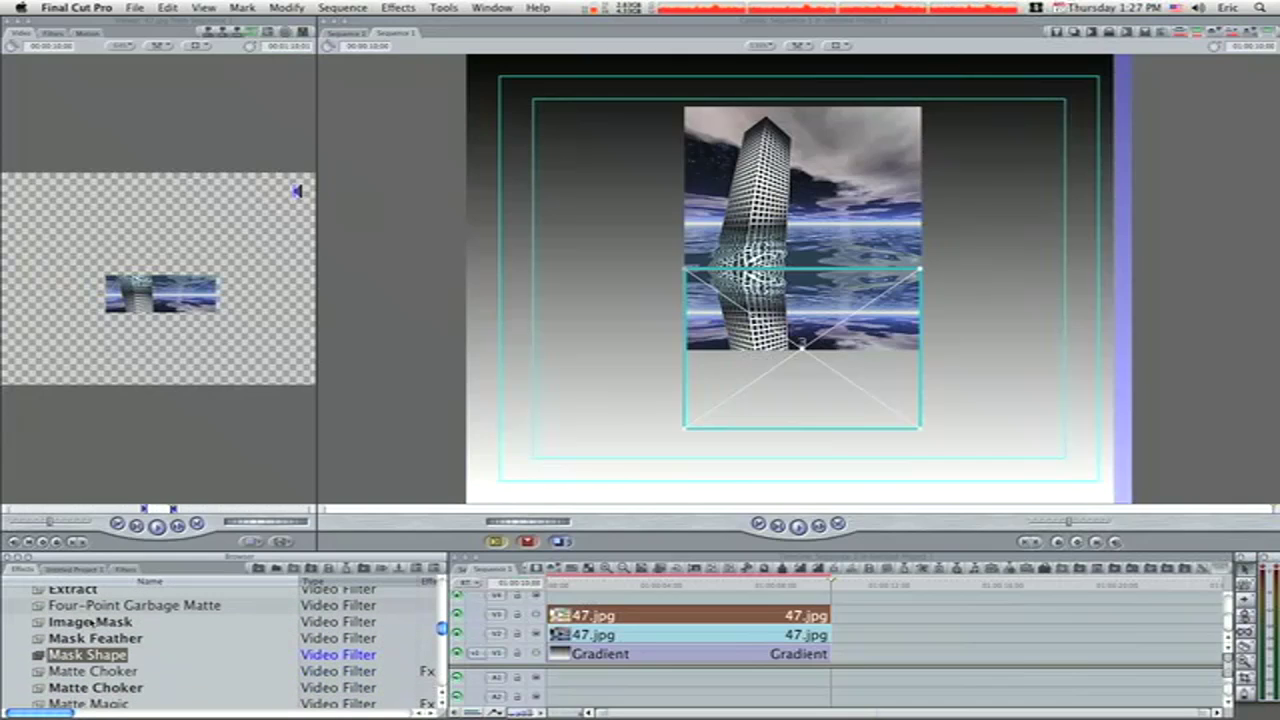
left_click_drag(37, 640, 221, 648)
left_click_drag(293, 648, 702, 616)
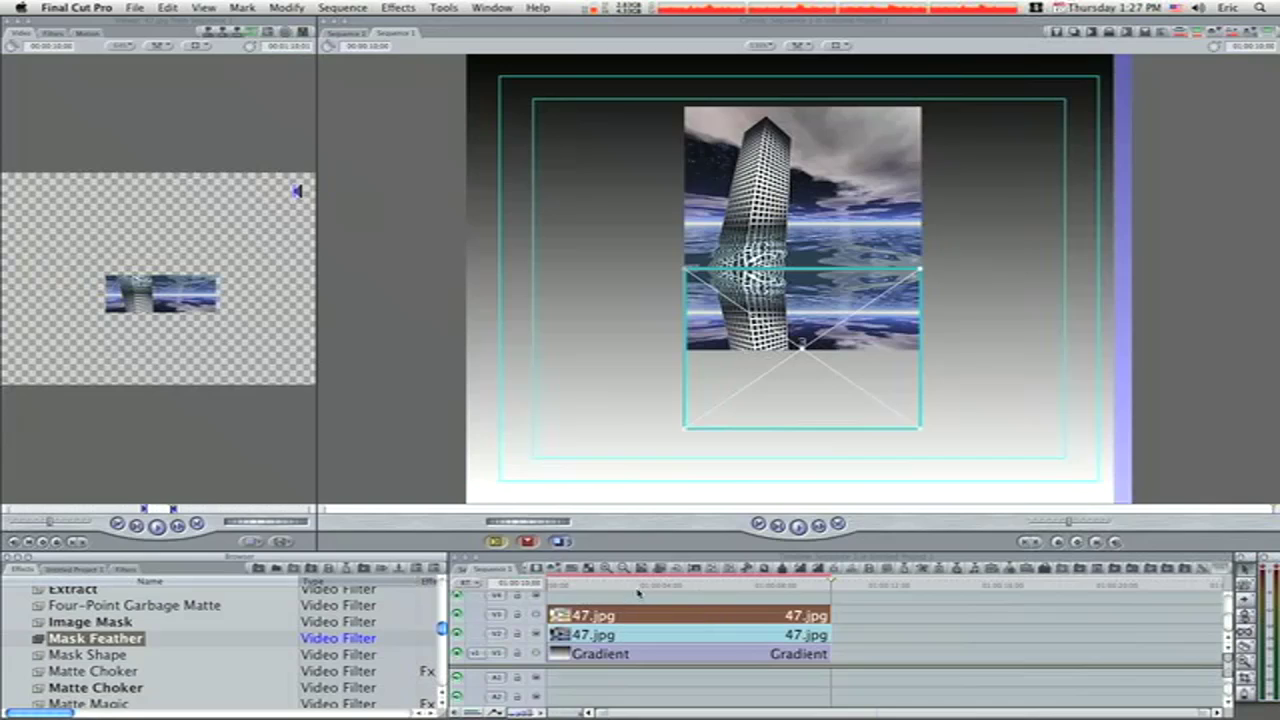
Set the Mask Feather softness on the V3 clip to 100
left_click(60, 36)
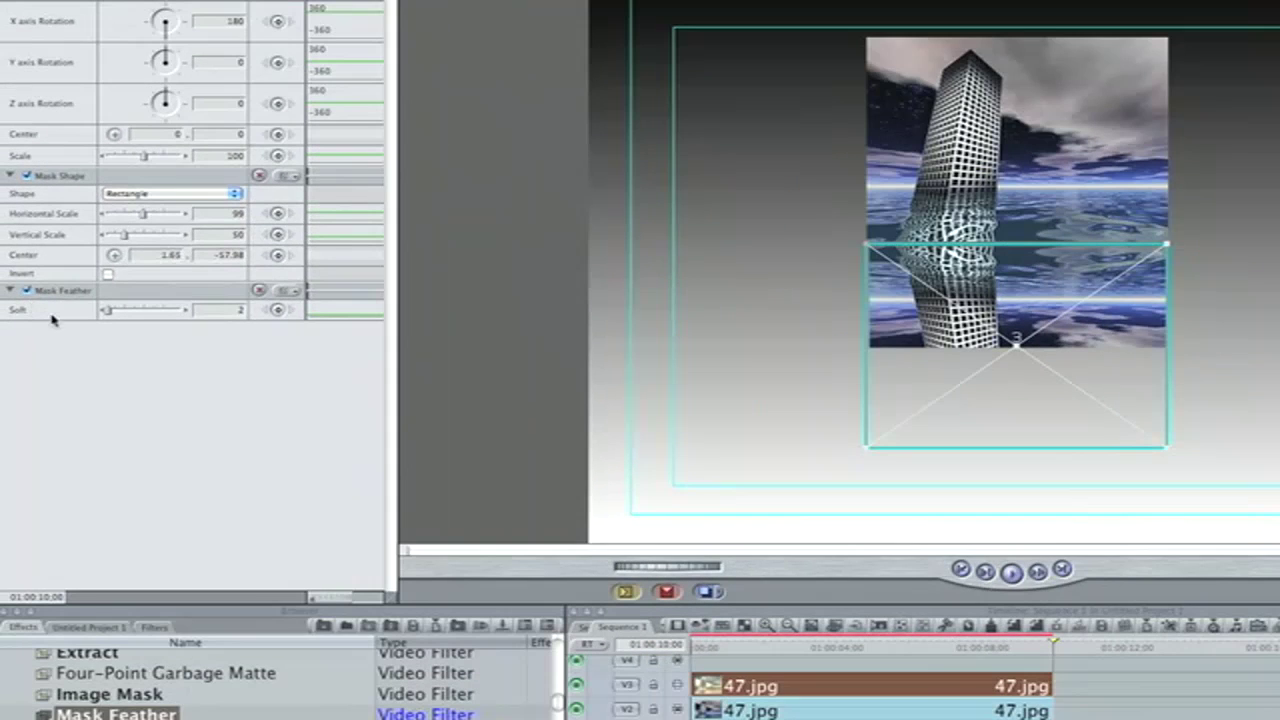
left_click_drag(108, 315, 278, 311)
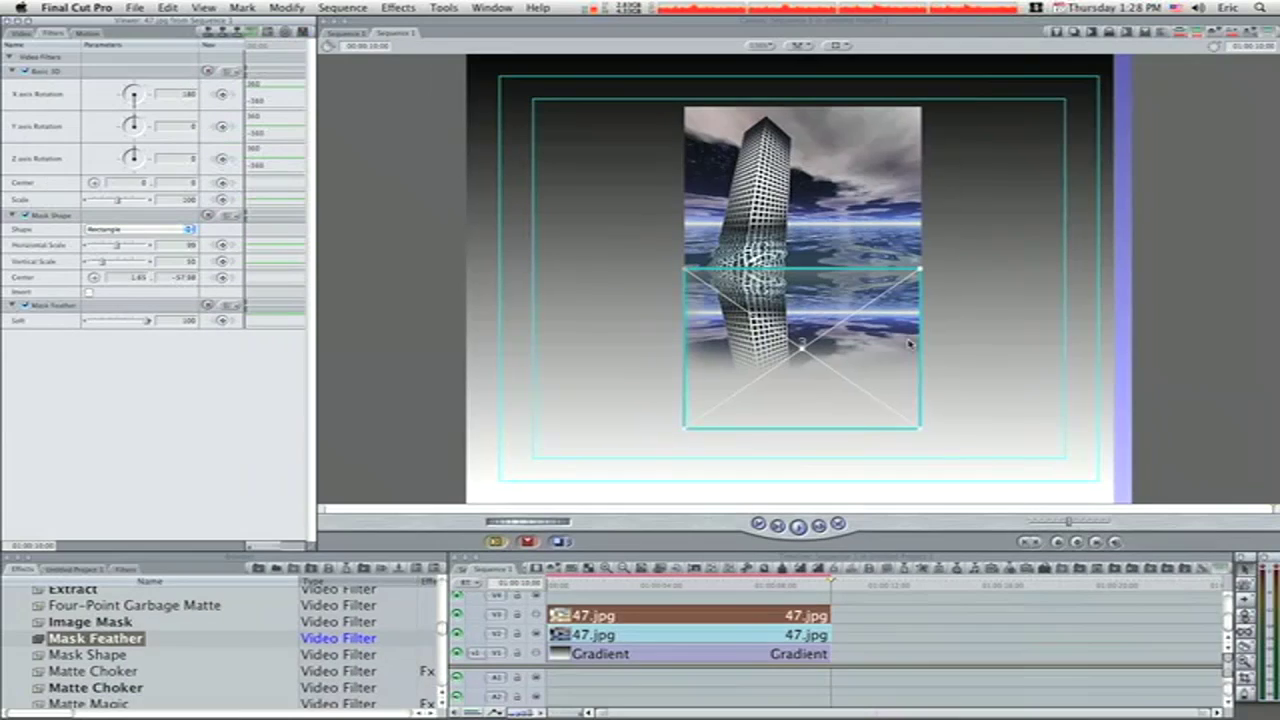
Switch the canvas display to Image without the wireframe
left_click(1006, 293)
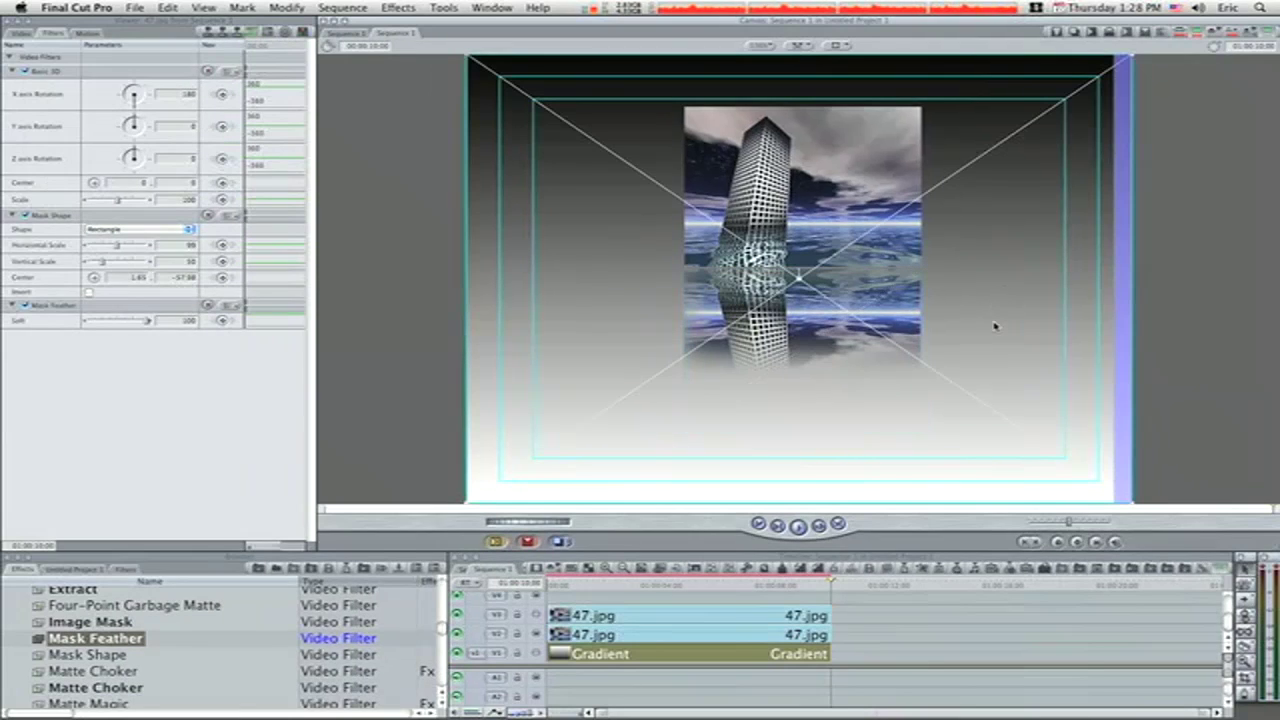
left_click(838, 46)
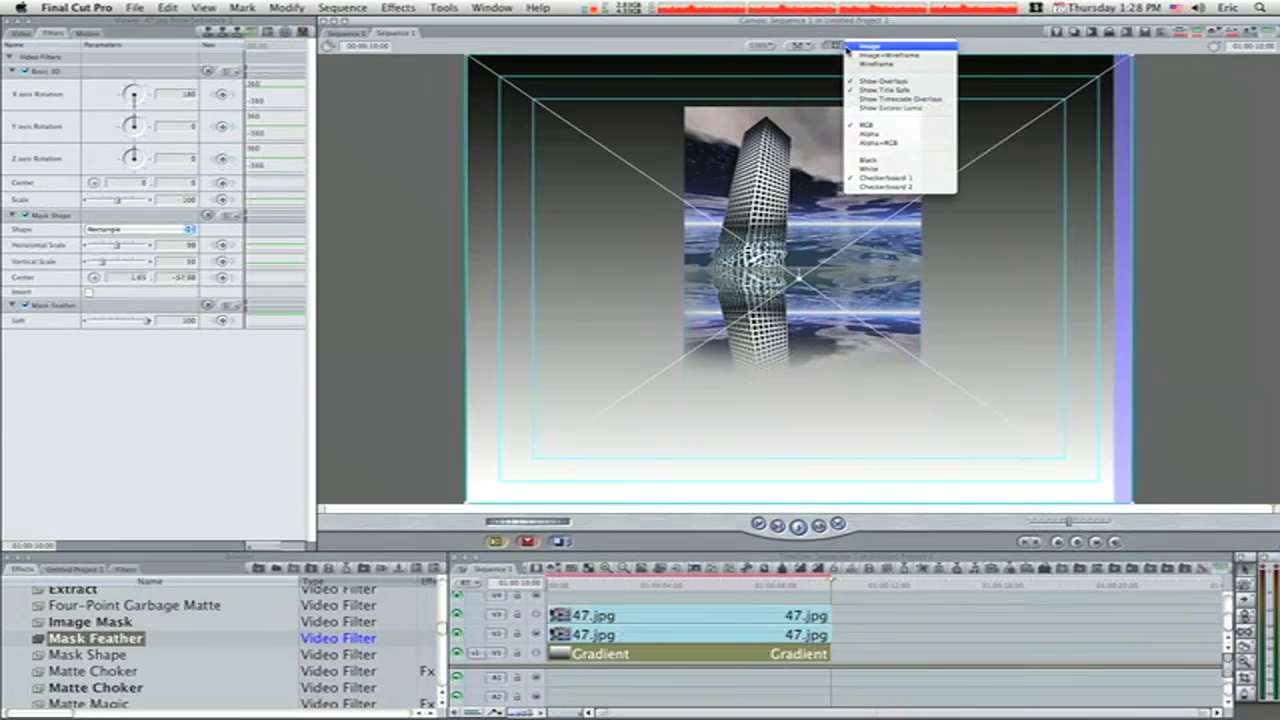
left_click(850, 46)
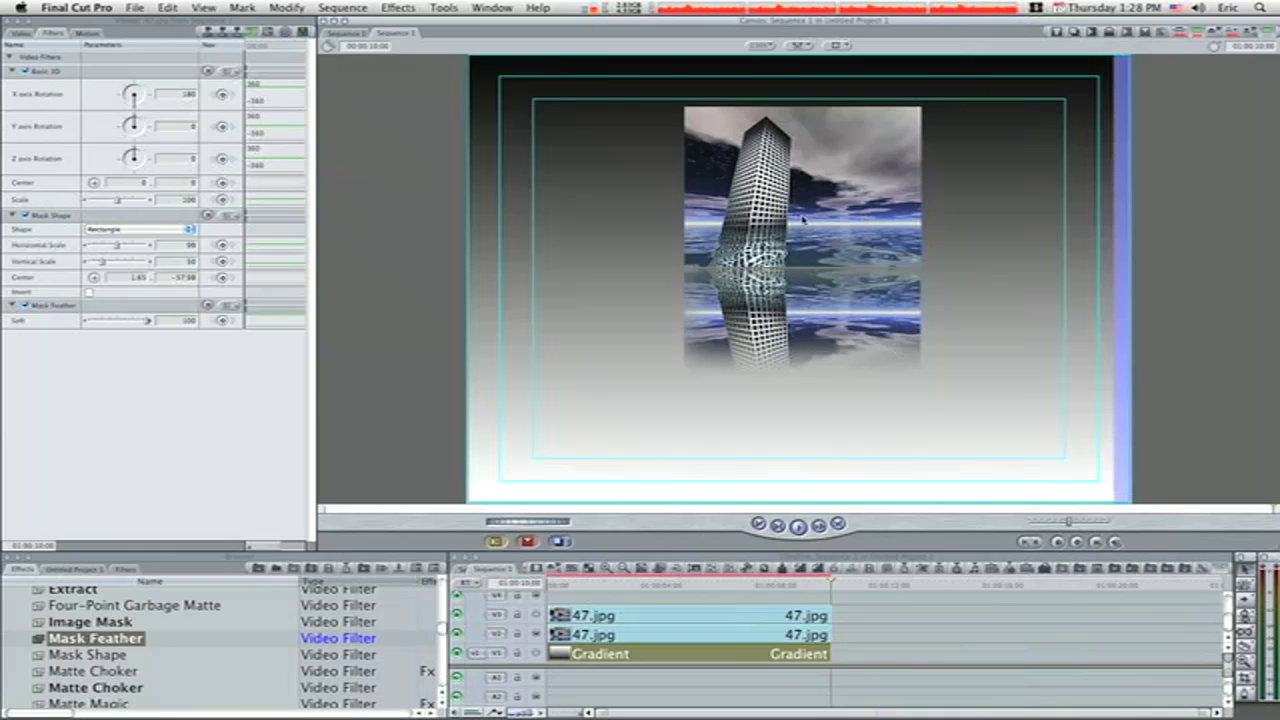
Turn on Drop Shadow for the original 47.jpg clip on V2 and deselect it
left_click(650, 632)
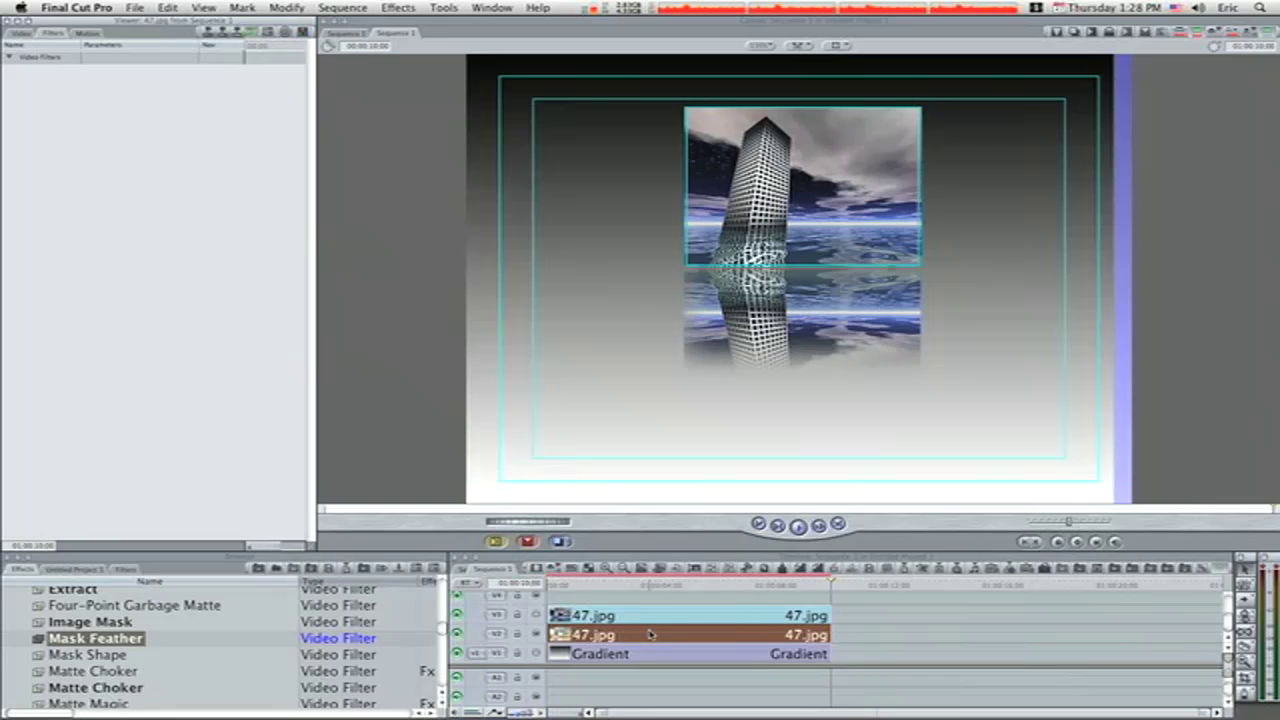
left_click(87, 33)
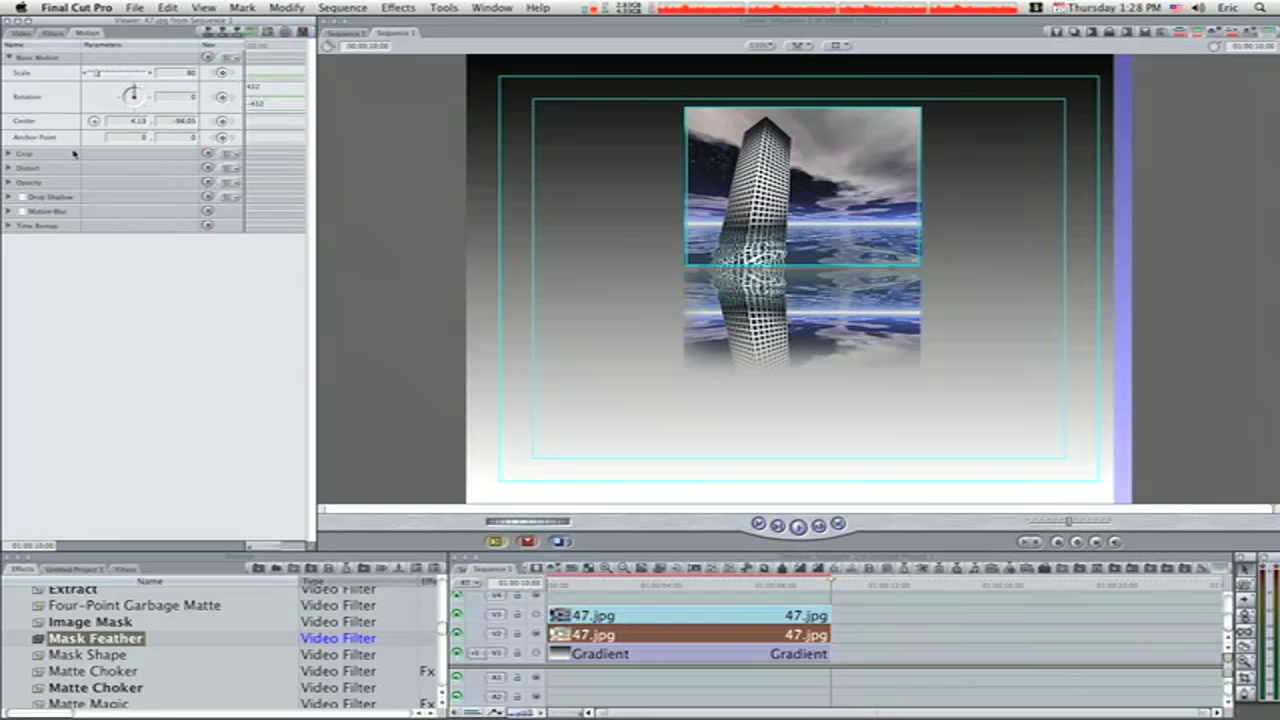
left_click(24, 197)
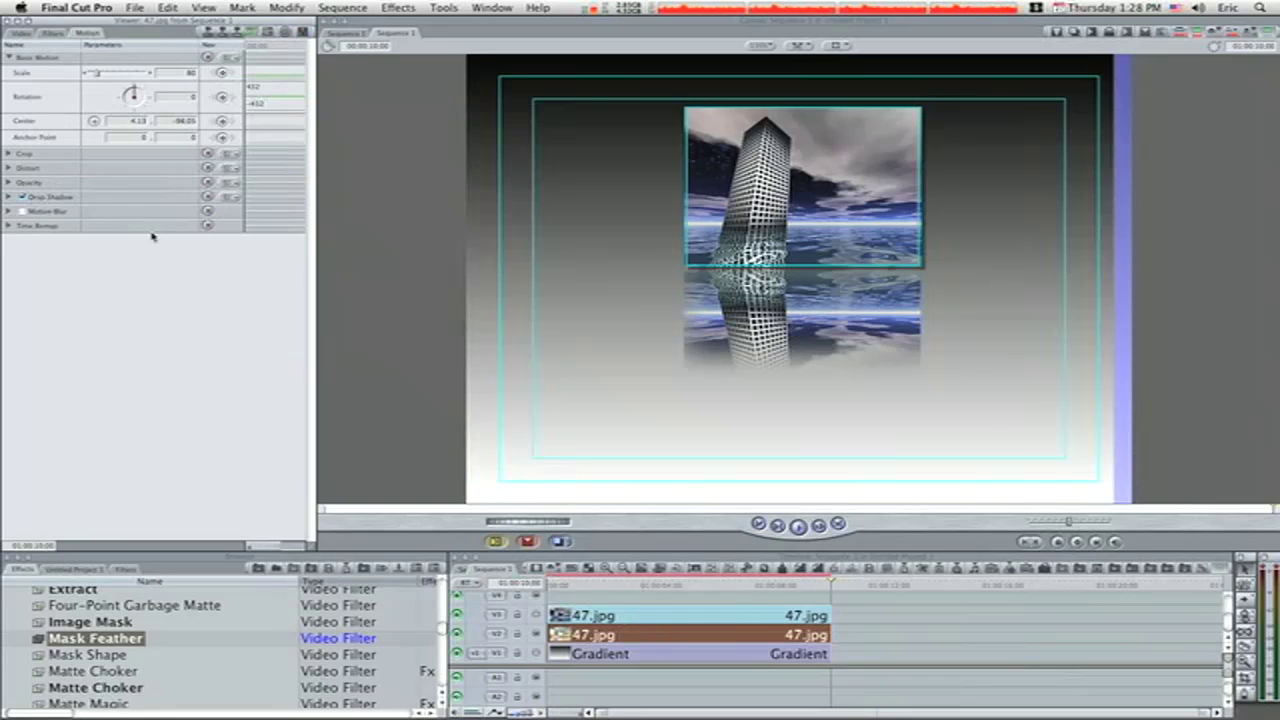
left_click(424, 332)
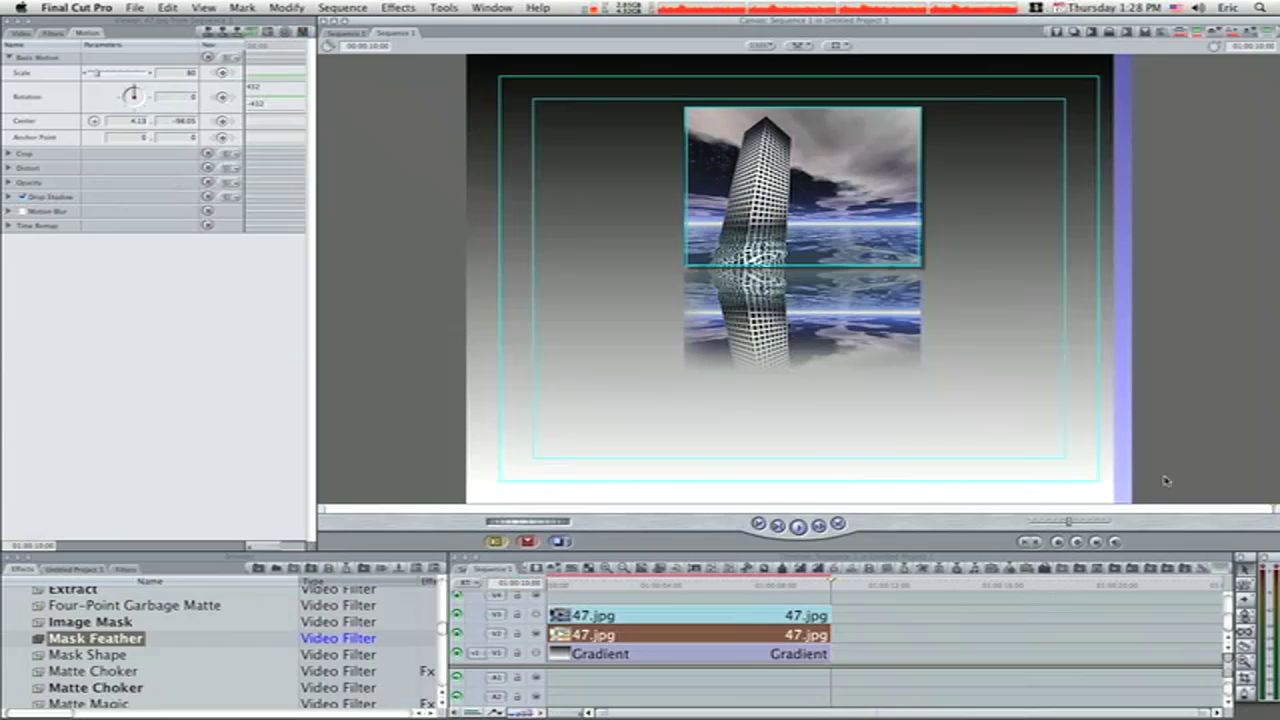
left_click(1029, 628)
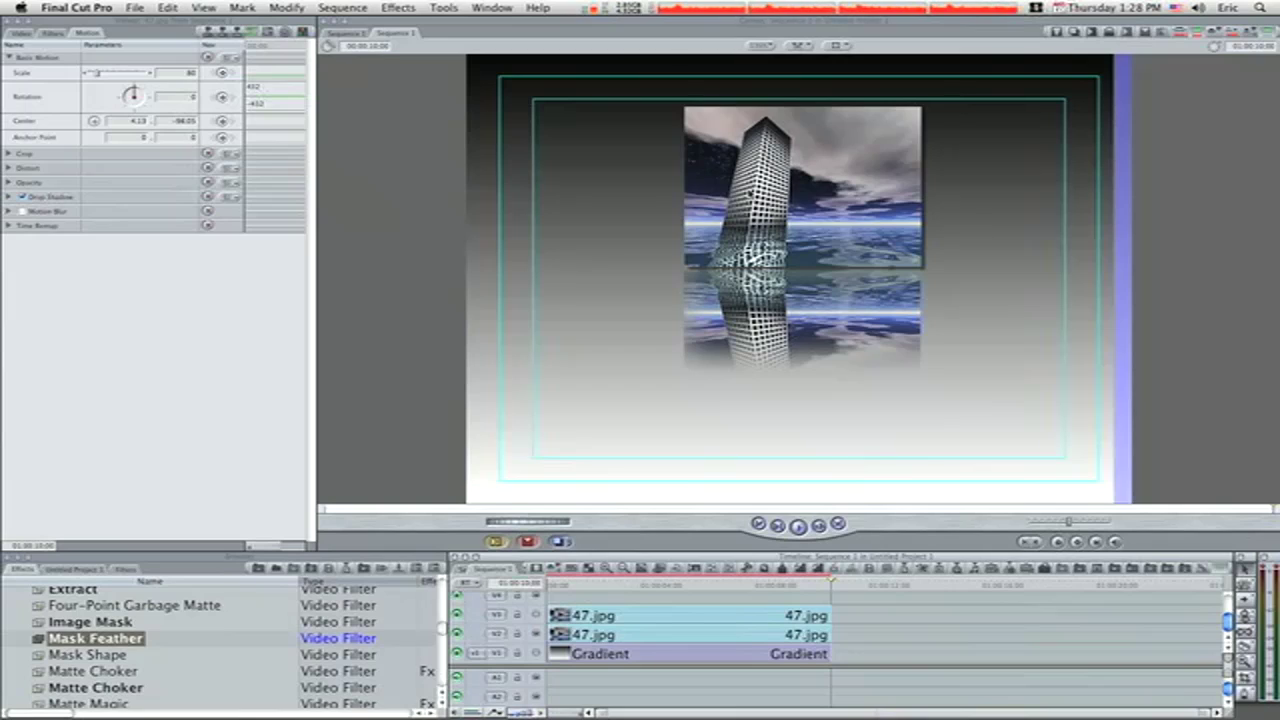
left_click(493, 8)
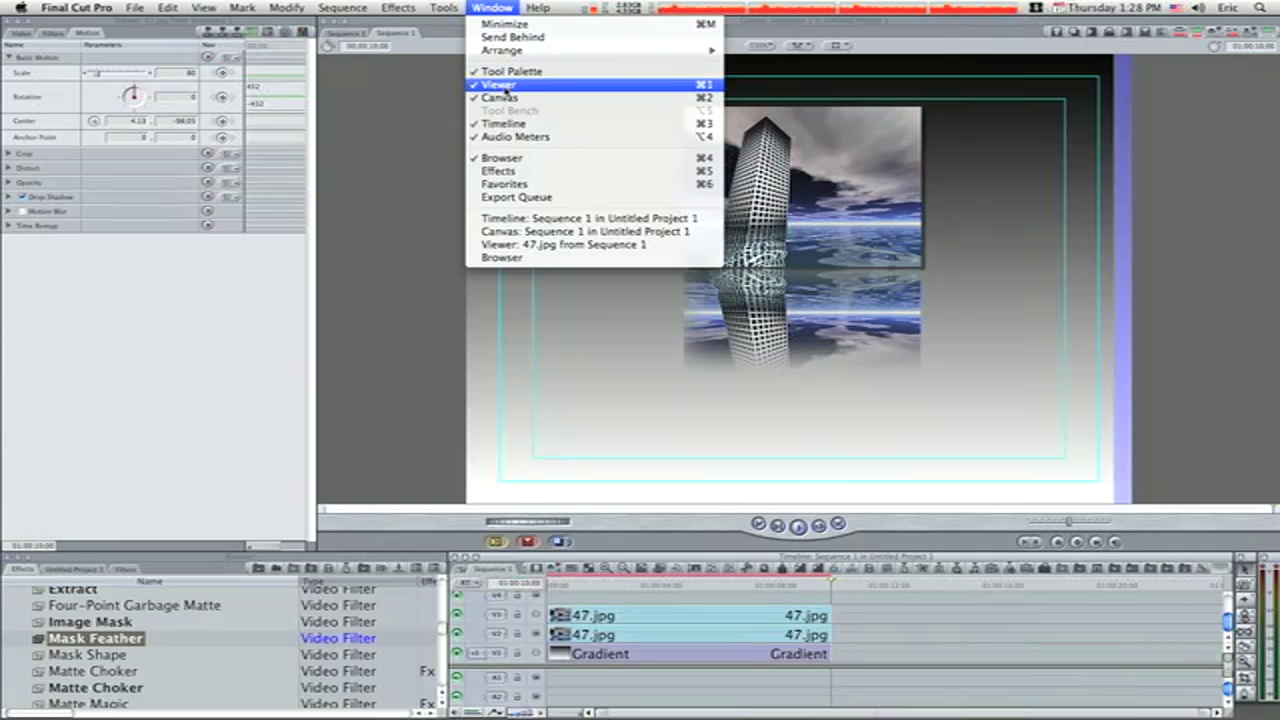
mouse_move(708, 50)
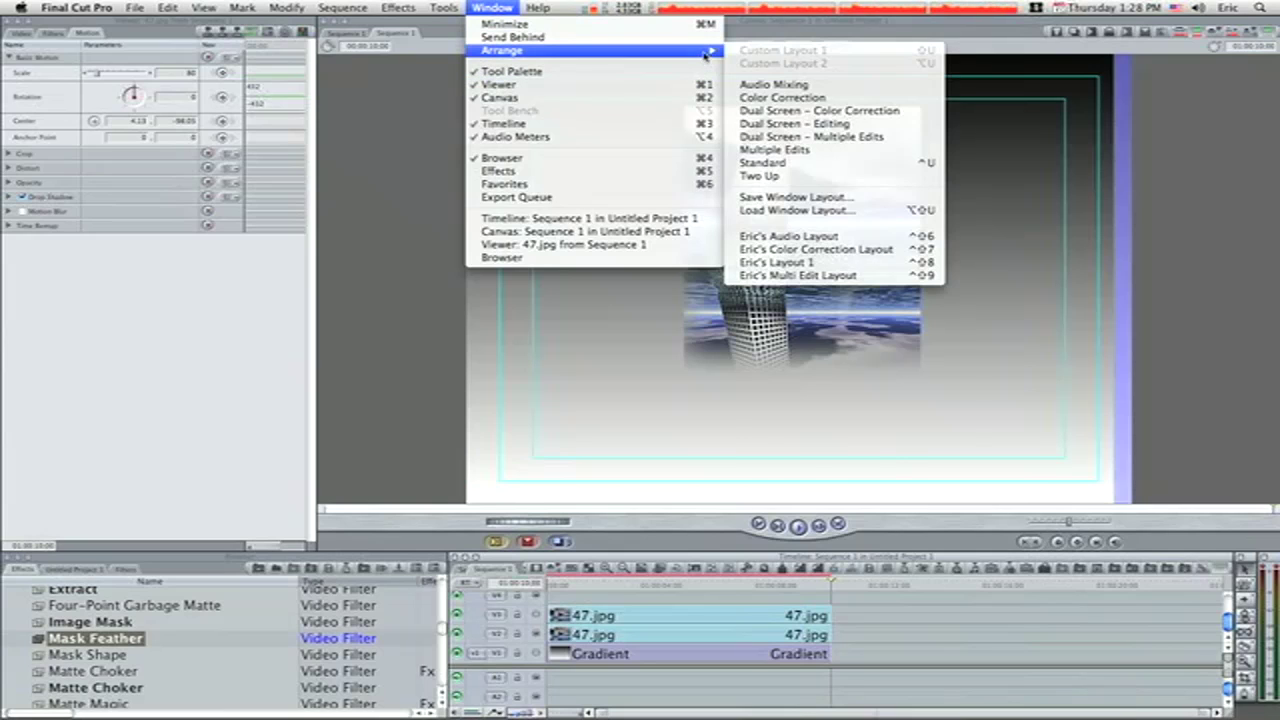
left_click(790, 207)
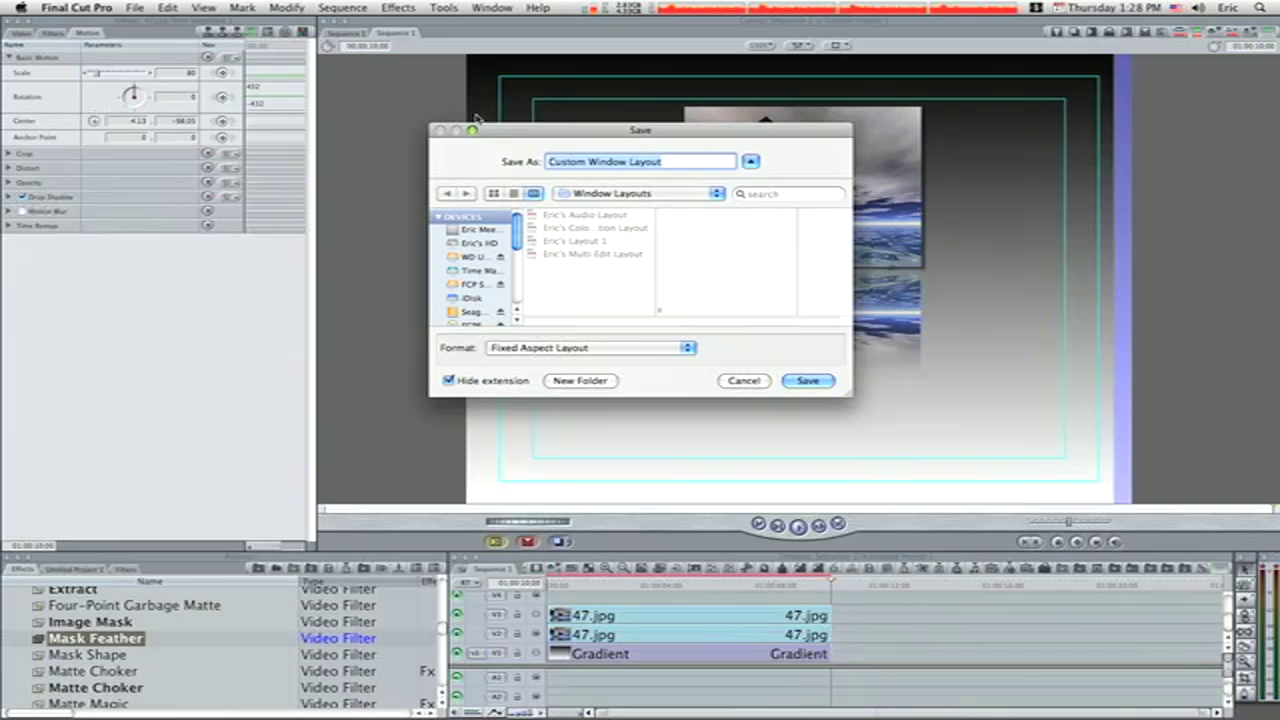
left_click(743, 380)
Arrange the windows in the saved custom color correction layout and show the clip's picture in the Viewer
left_click(492, 7)
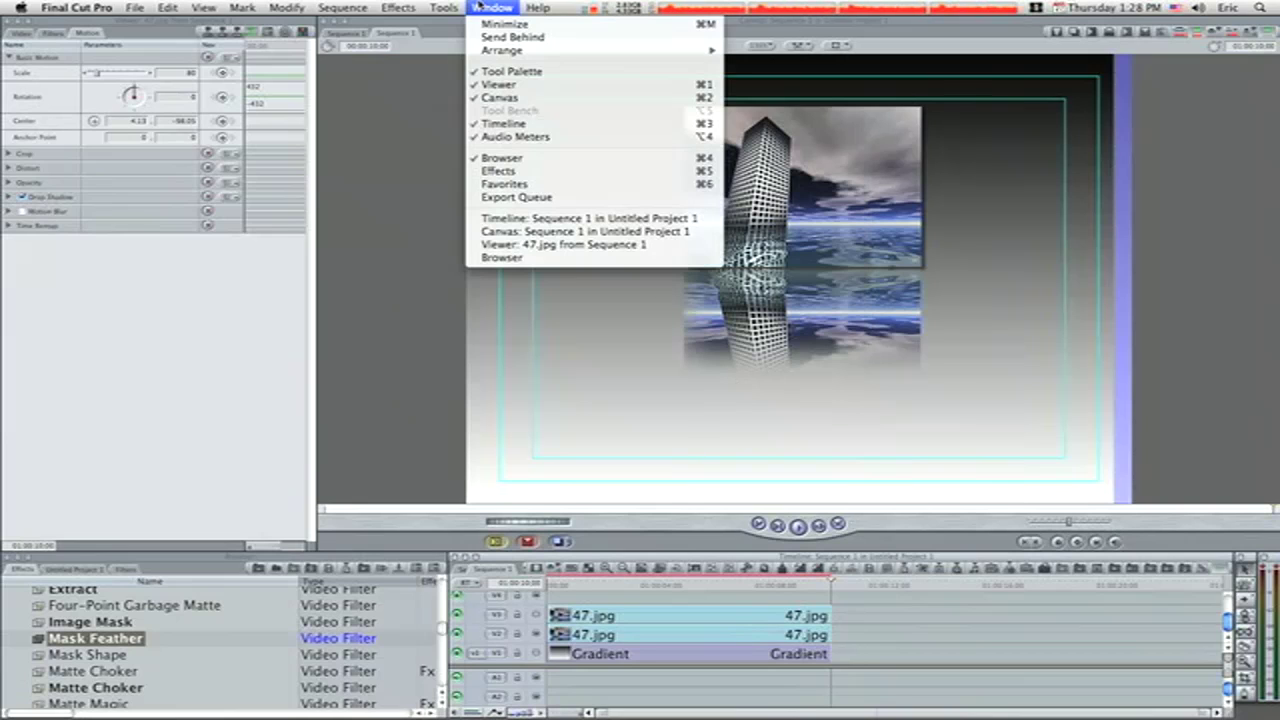
mouse_move(500, 52)
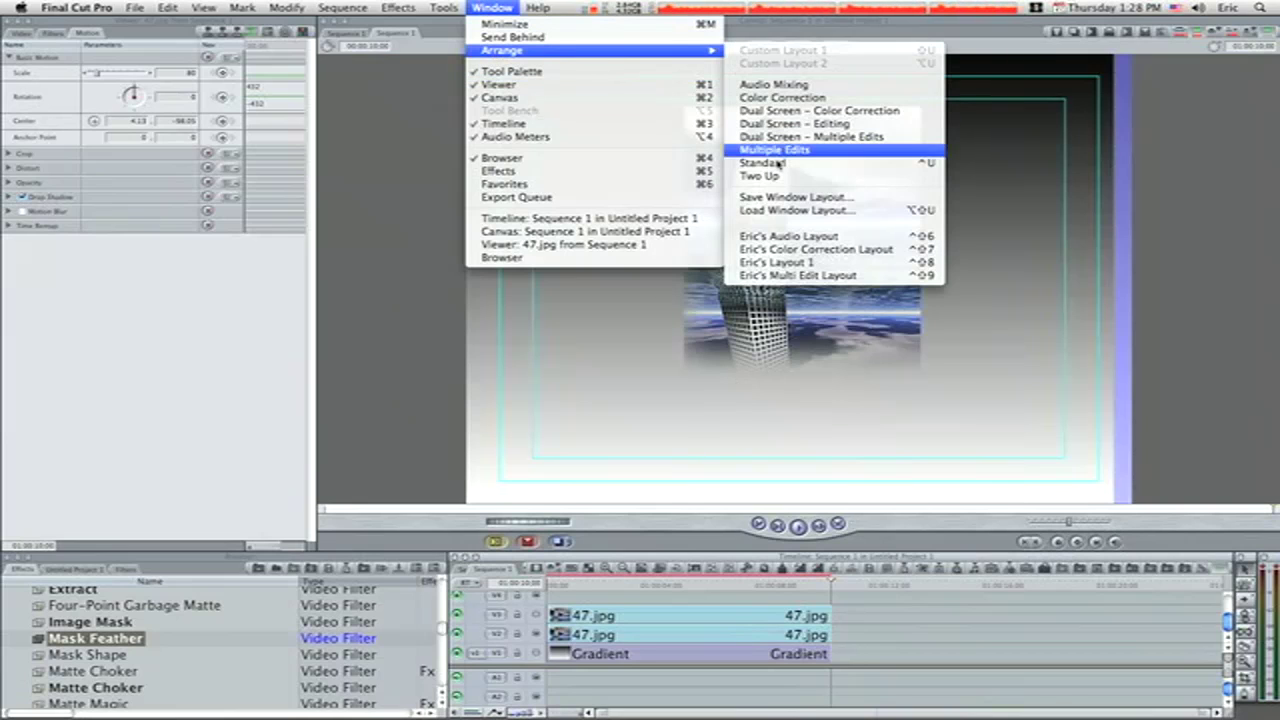
left_click(795, 249)
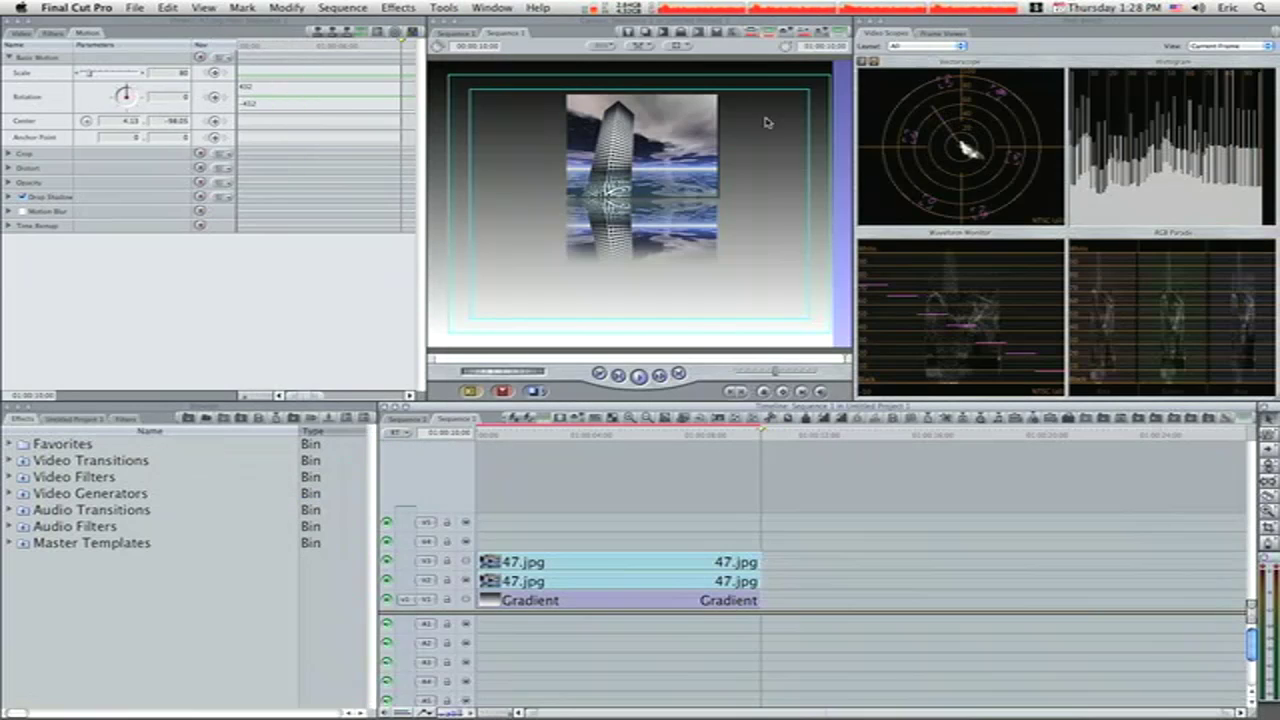
left_click(20, 32)
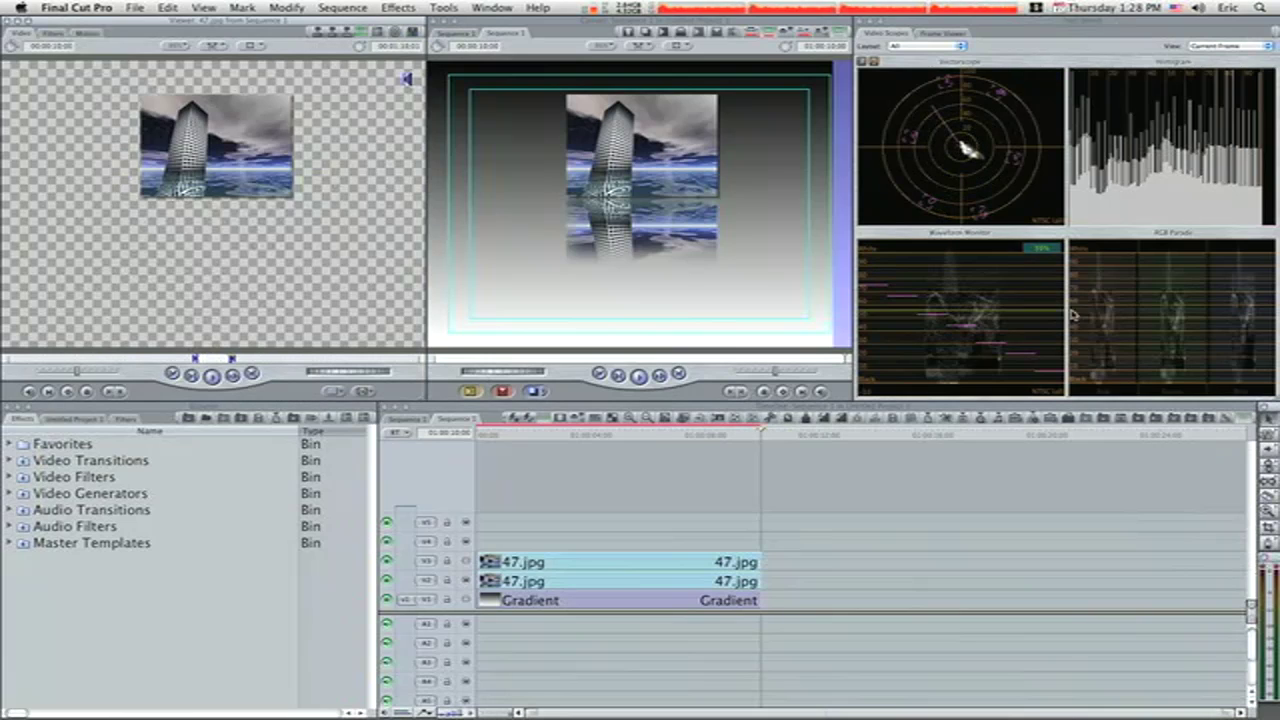
Open the Frame Viewer's split comparison without filters and park the playhead at 01:00:03:08
left_click(944, 33)
left_click_drag(1066, 345, 975, 343)
double_click(580, 565)
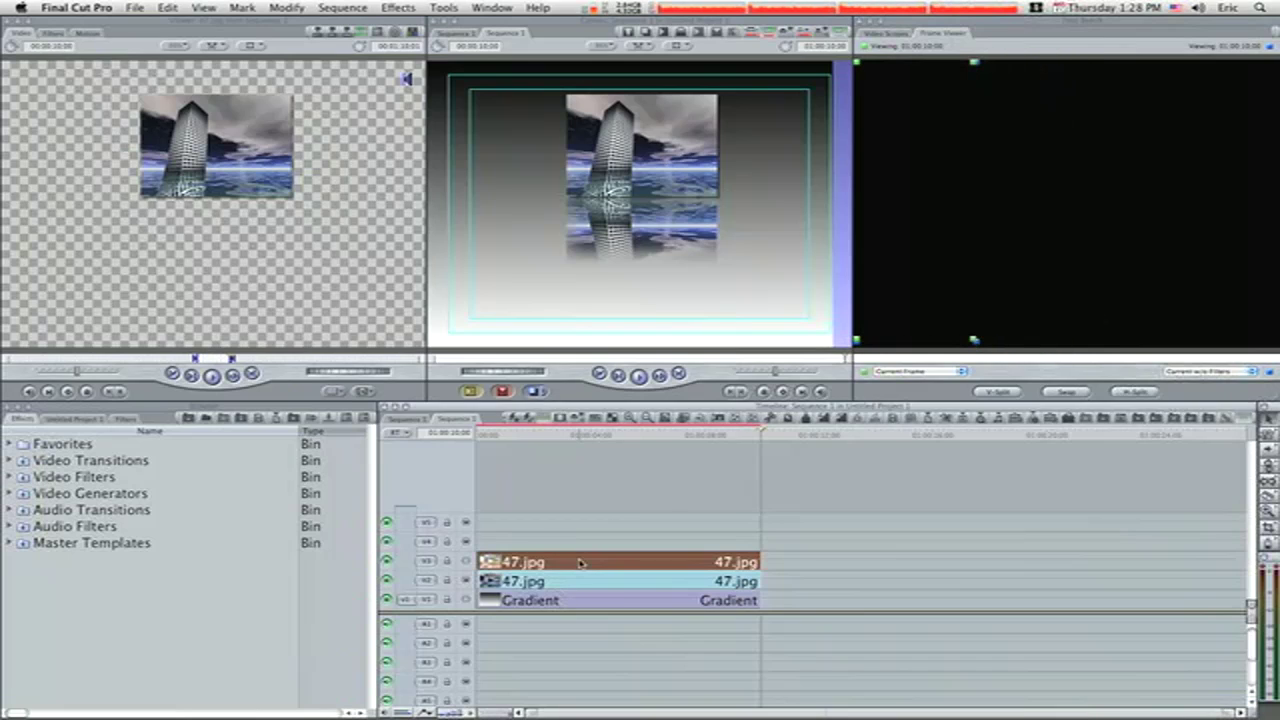
double_click(580, 582)
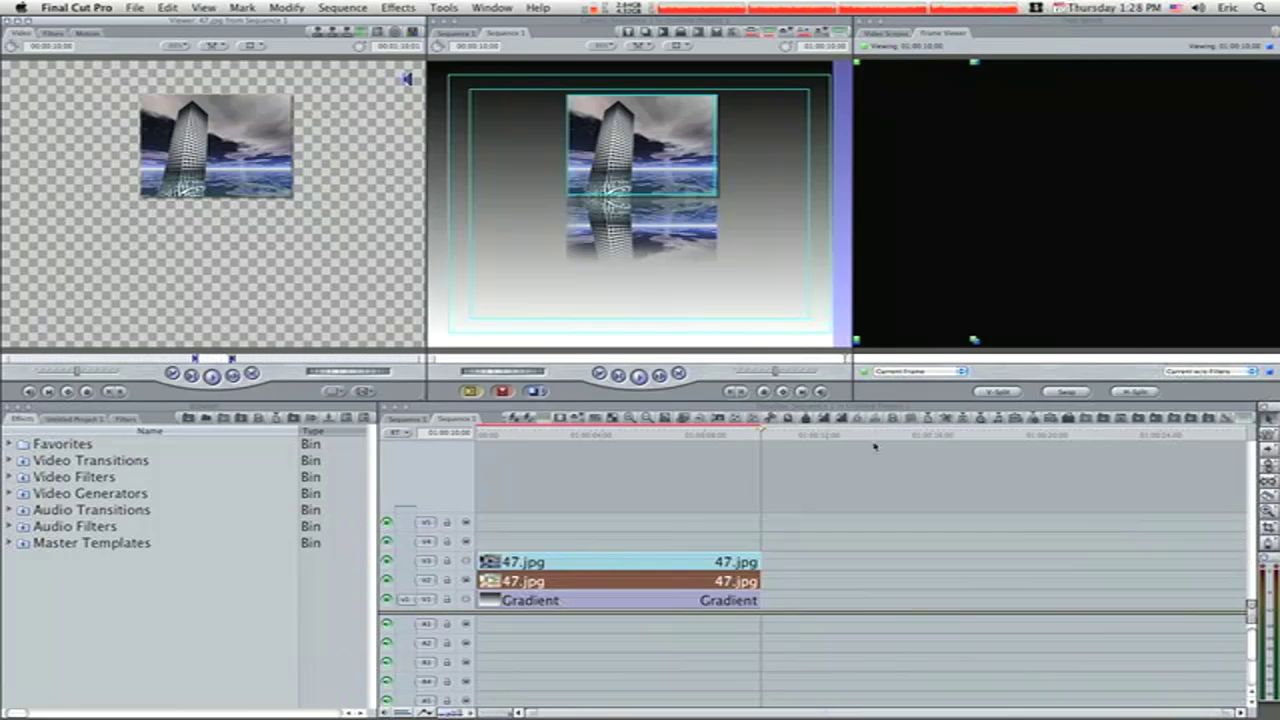
mouse_move(975, 343)
left_mouse_down()
mouse_move(1146, 347)
mouse_move(991, 349)
left_mouse_up()
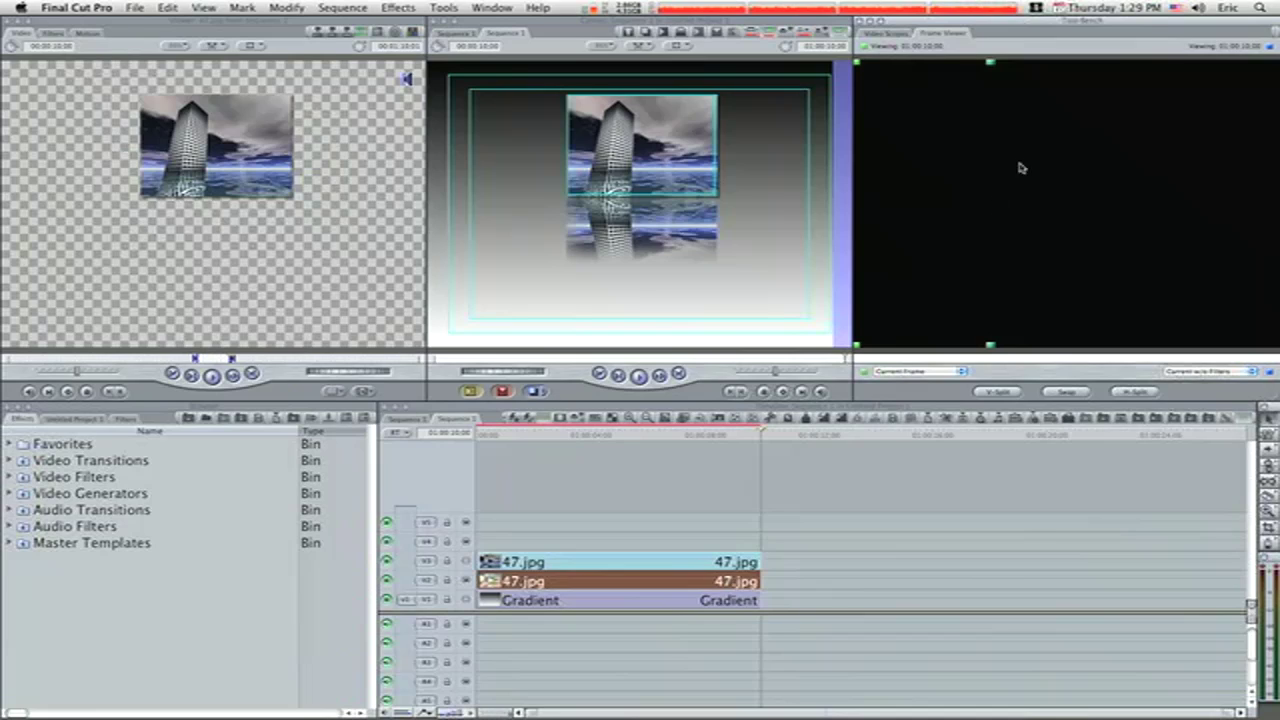
left_click(572, 436)
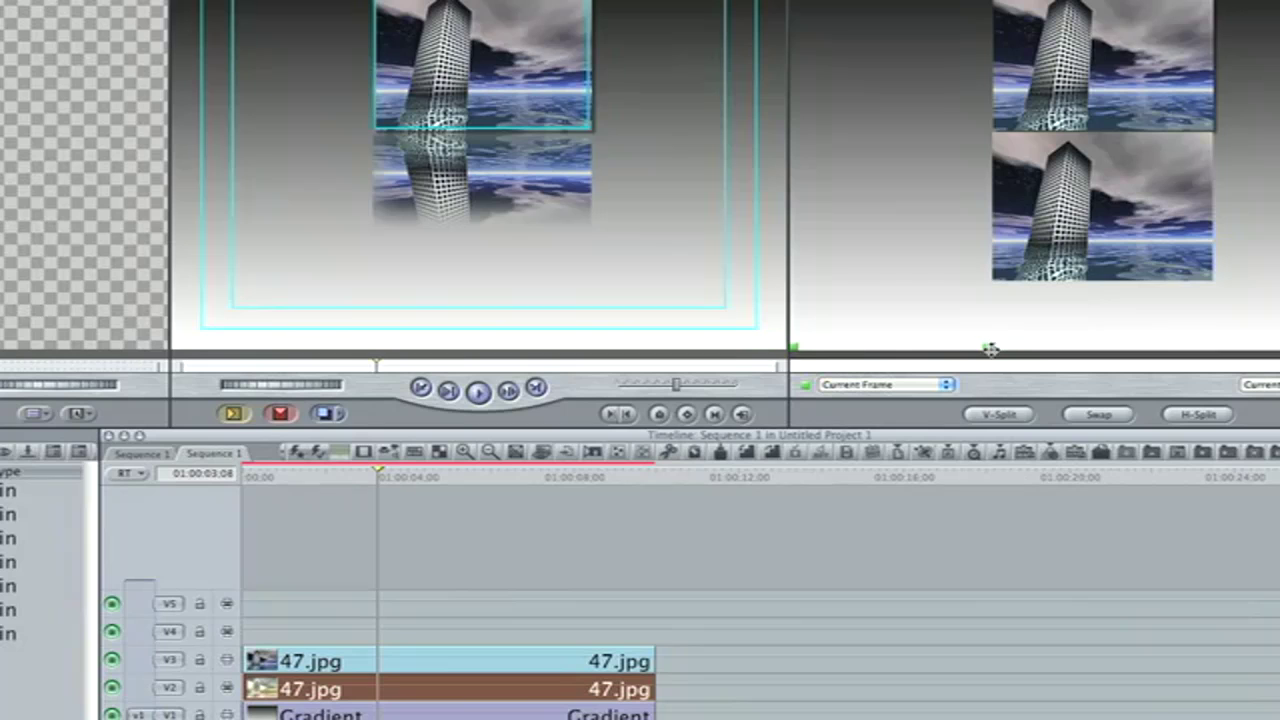
Compare the filtered and unfiltered reflection by sliding the Frame Viewer split across it, with the V3 clip loaded
left_click_drag(990, 346, 1066, 348)
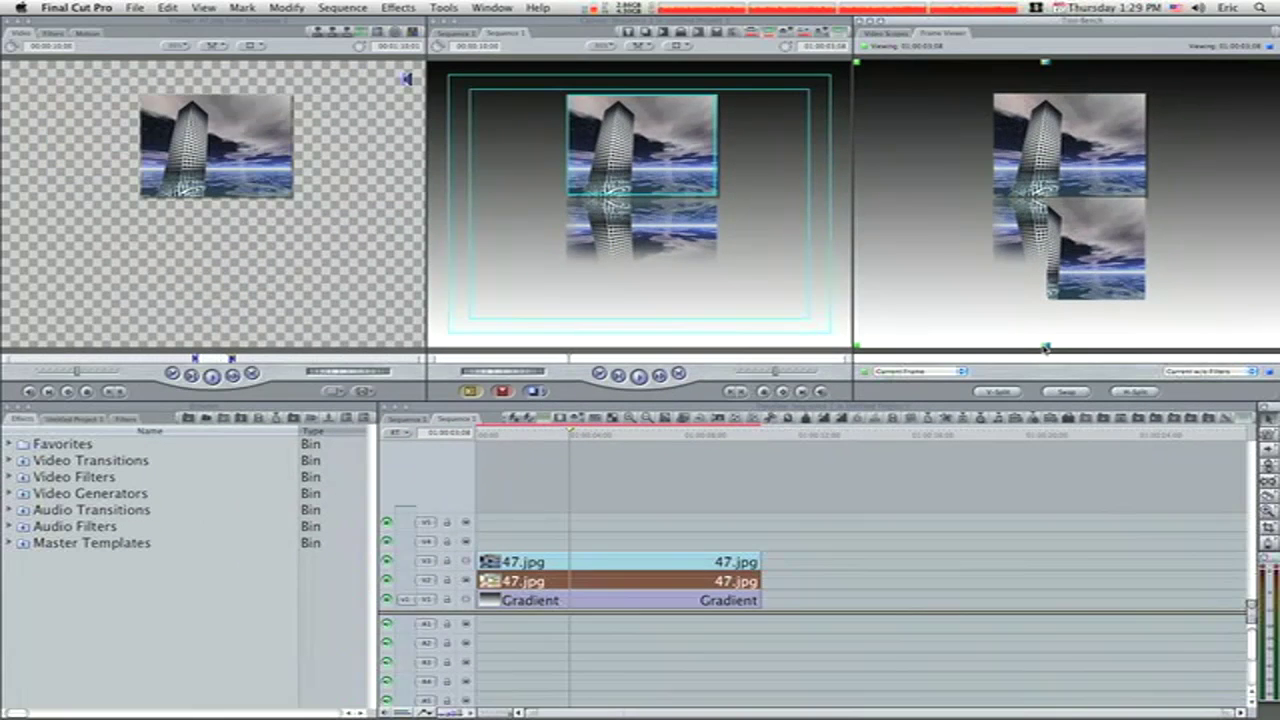
left_click_drag(1046, 347, 1096, 345)
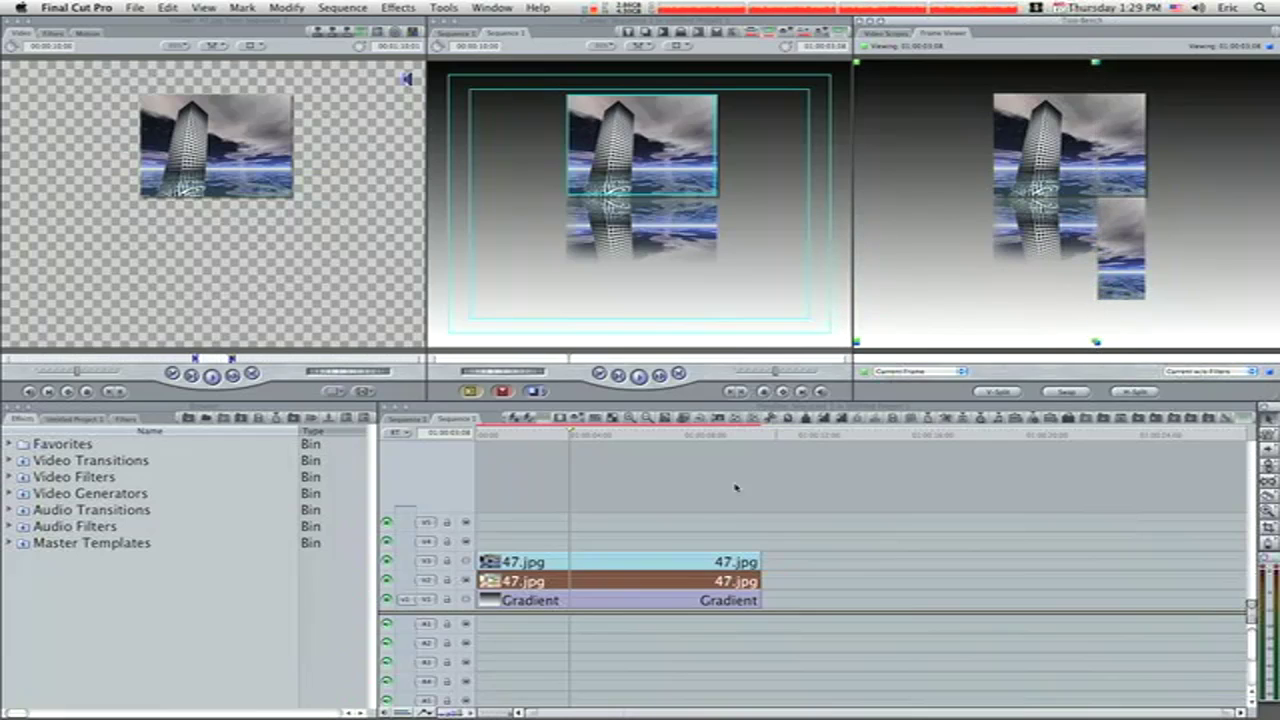
double_click(622, 566)
left_click_drag(1094, 342, 1054, 375)
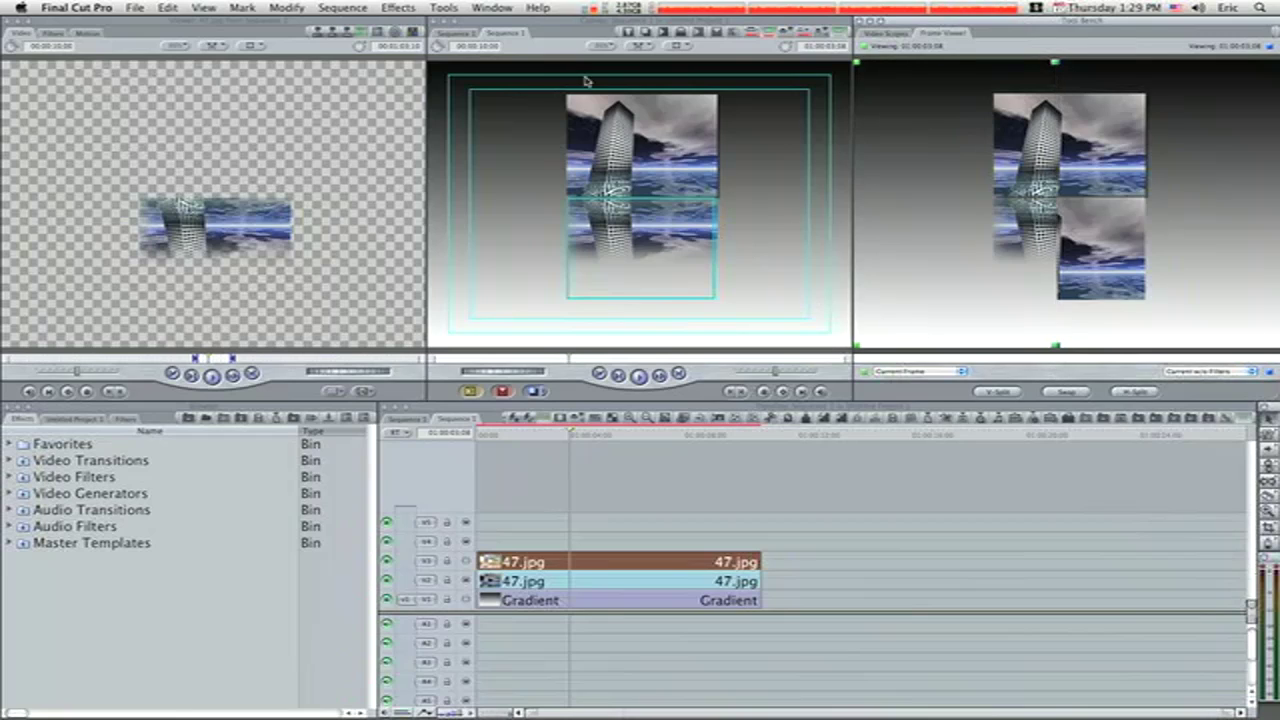
Restore the saved custom window layout number 1
left_click(492, 7)
mouse_move(500, 50)
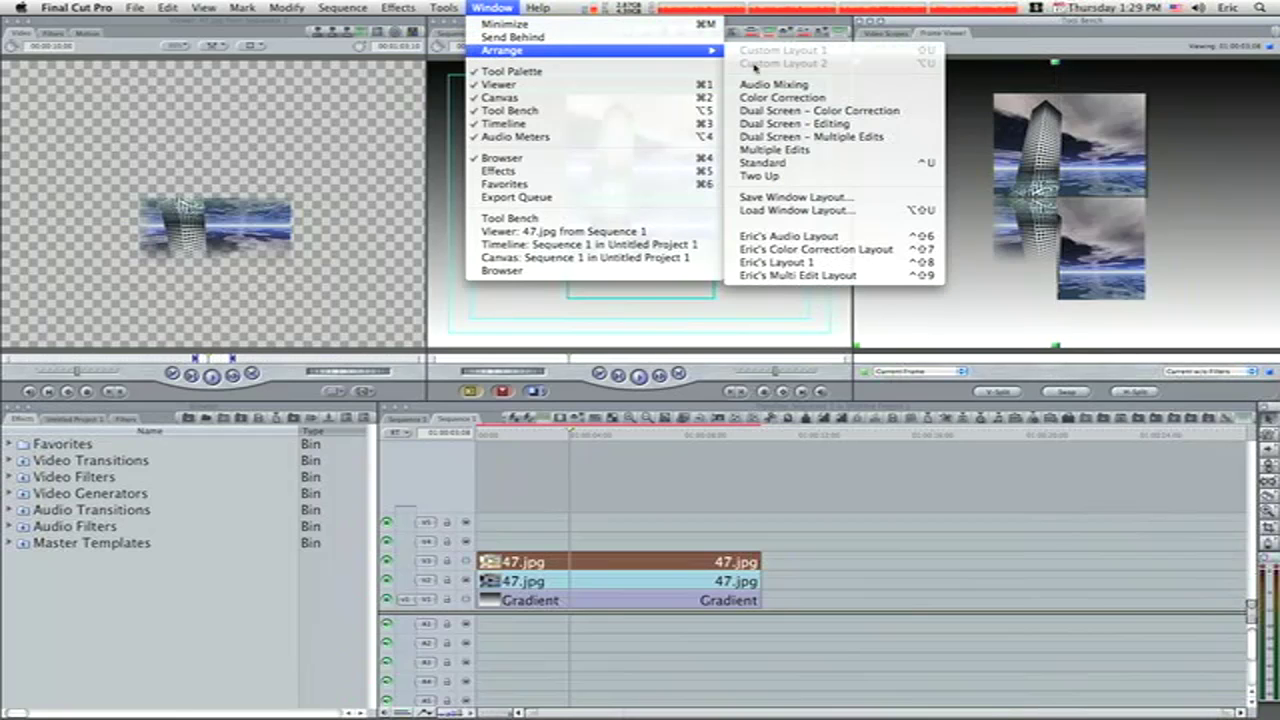
left_click(812, 263)
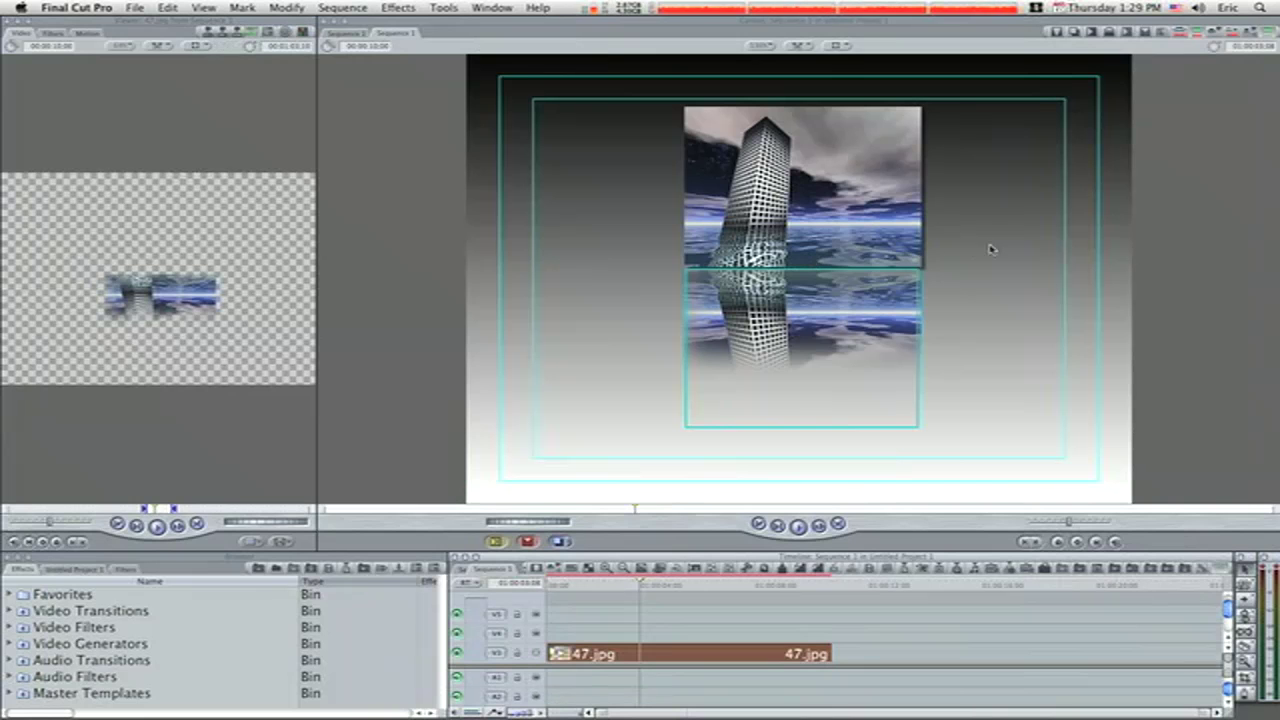
Set the canvas display to Image+Wireframe and deselect the V3 clip
left_click(836, 46)
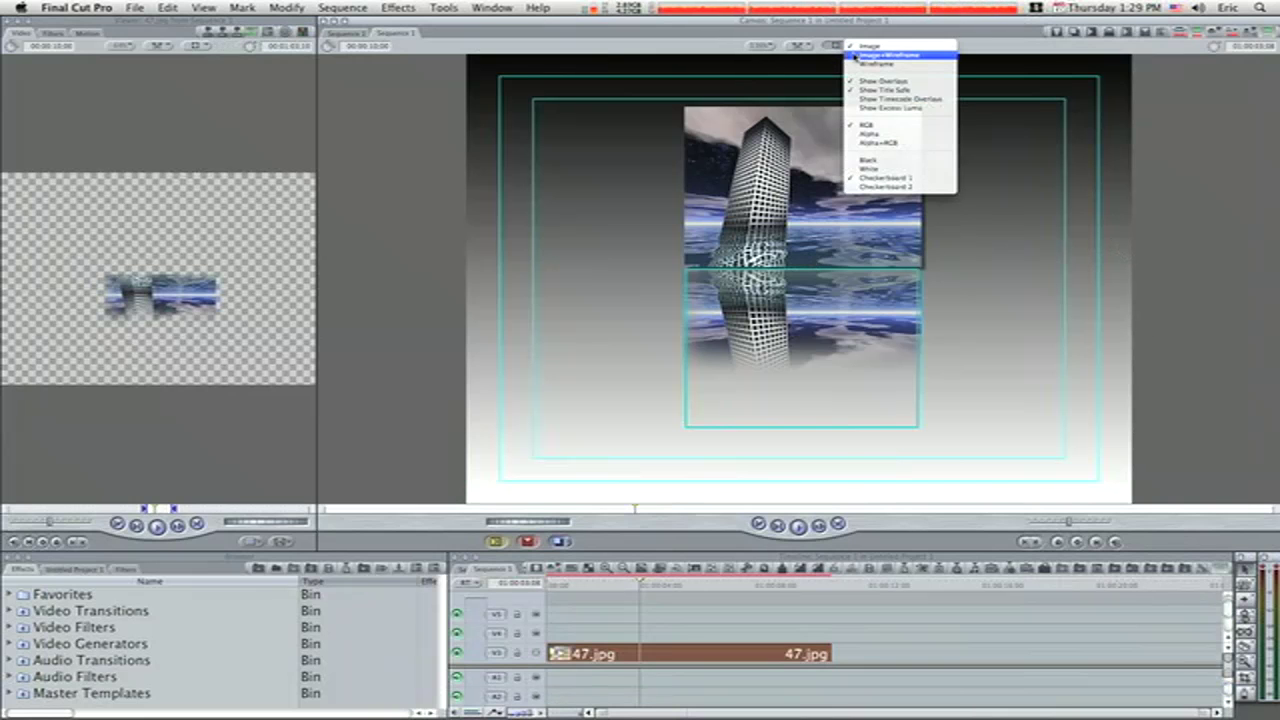
left_click(856, 55)
left_click(1202, 291)
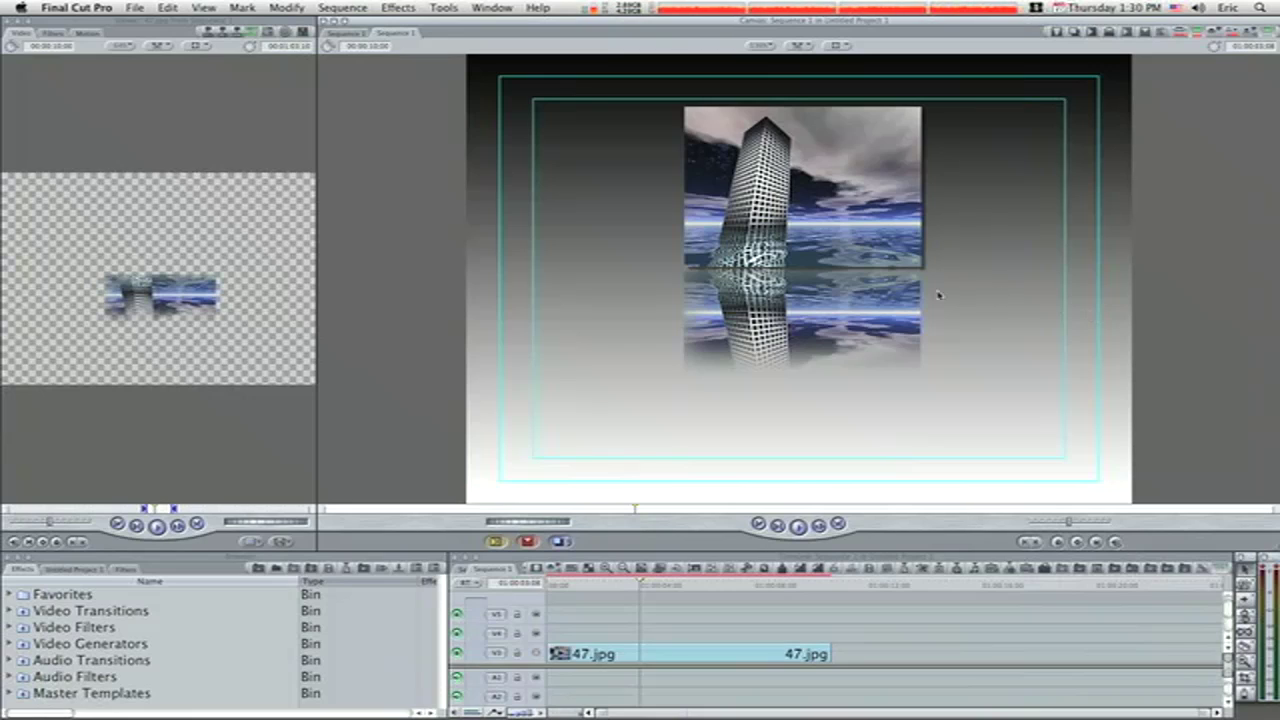
mouse_move(350, 712)
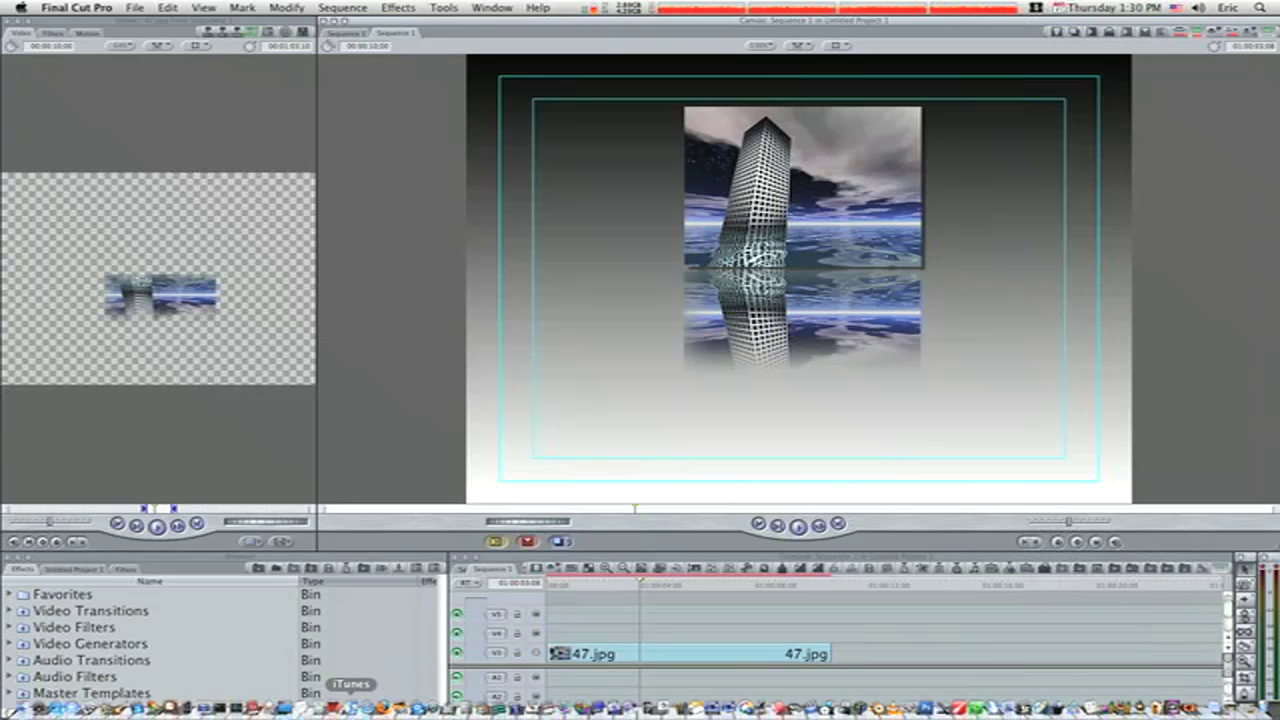
left_click(283, 708)
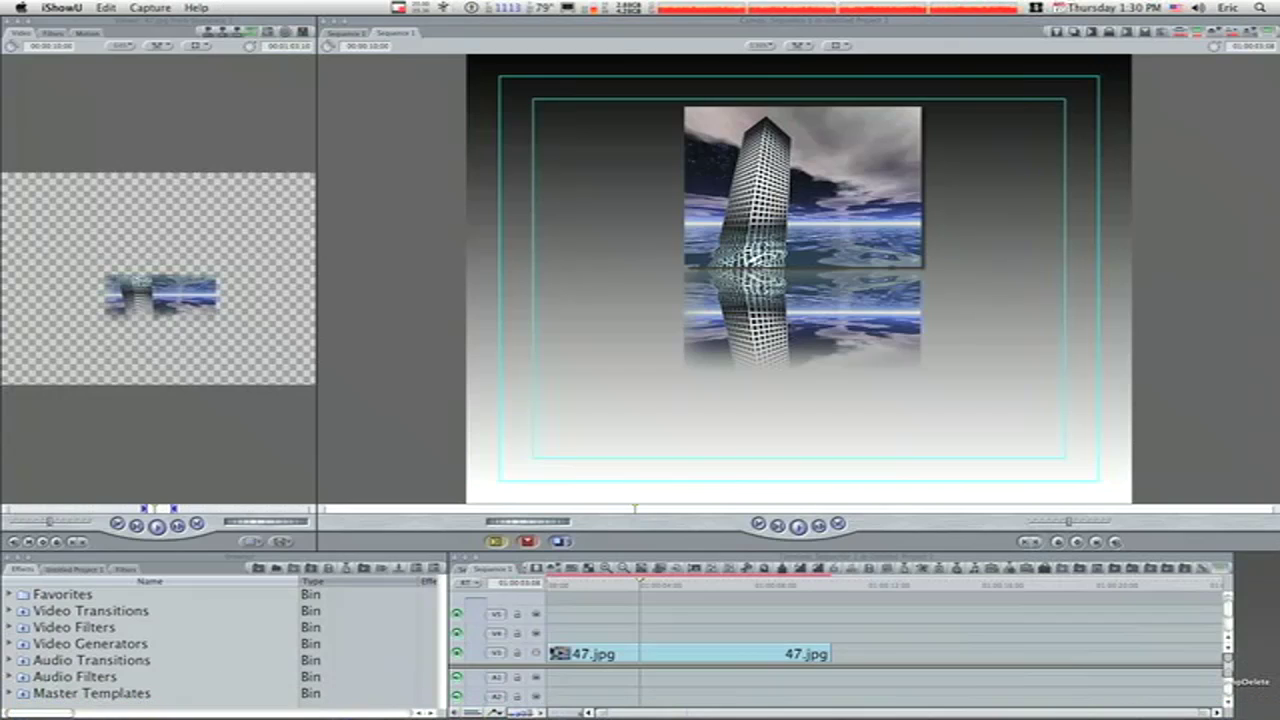